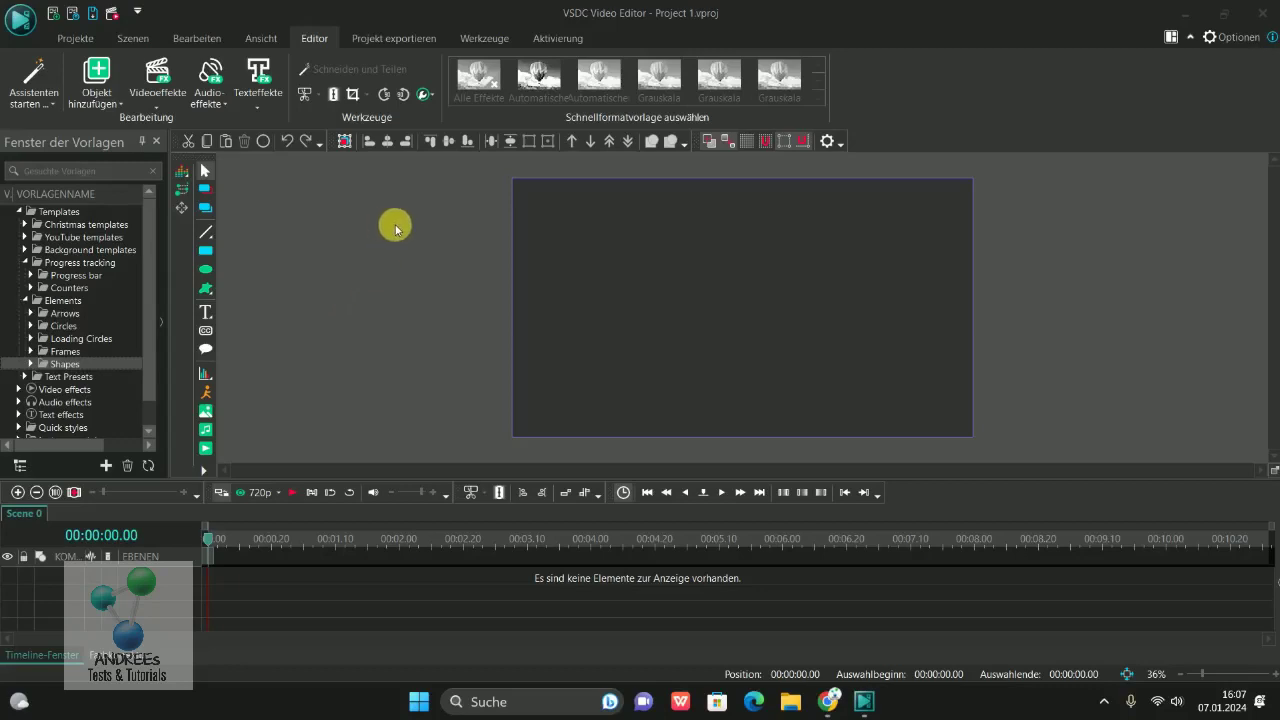
# Show the Ansicht view options and toggle the 'Fenster der Vorlagen' templates window off and on.
pyautogui.click(262, 40)
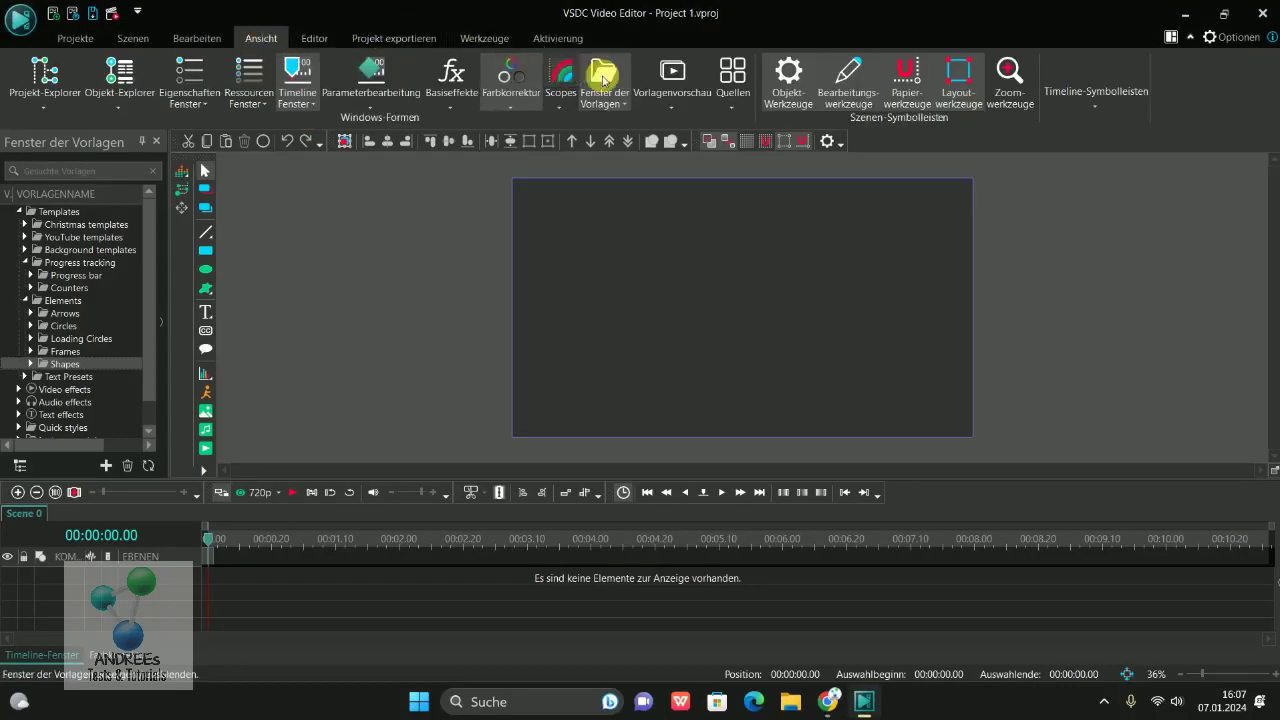
pyautogui.click(602, 74)
pyautogui.click(603, 77)
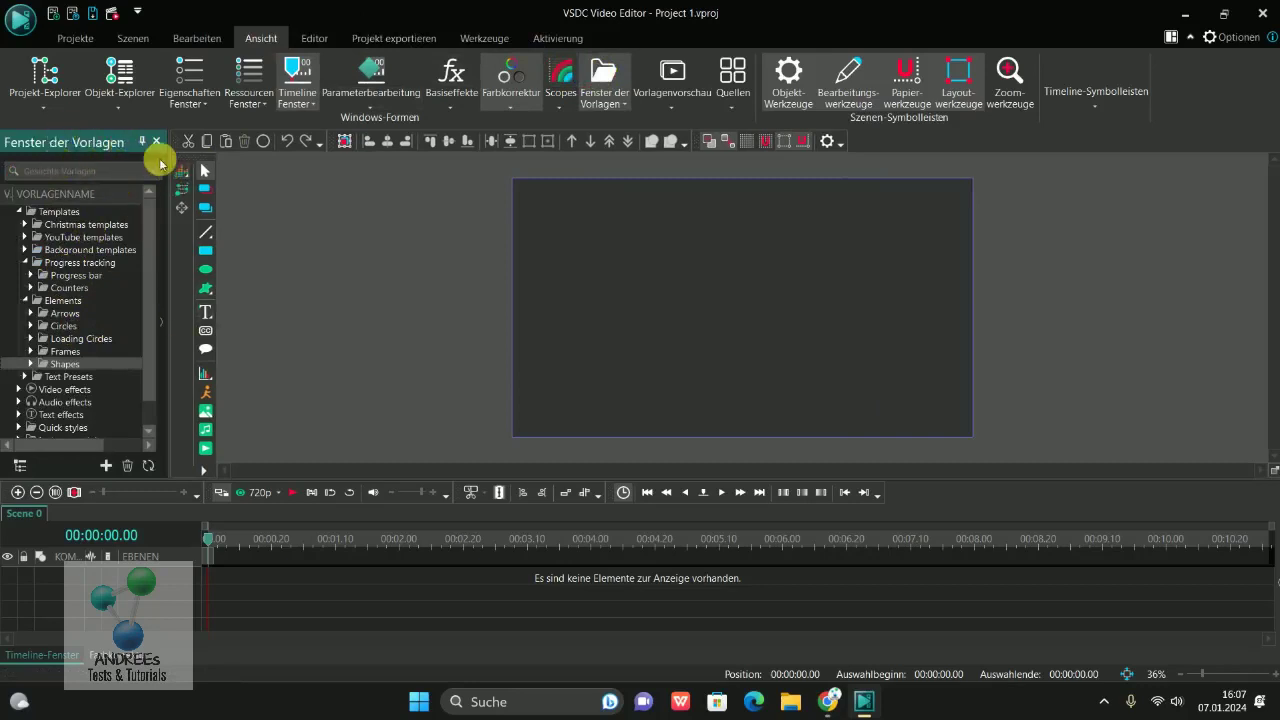
pyautogui.click(590, 105)
pyautogui.click(590, 105)
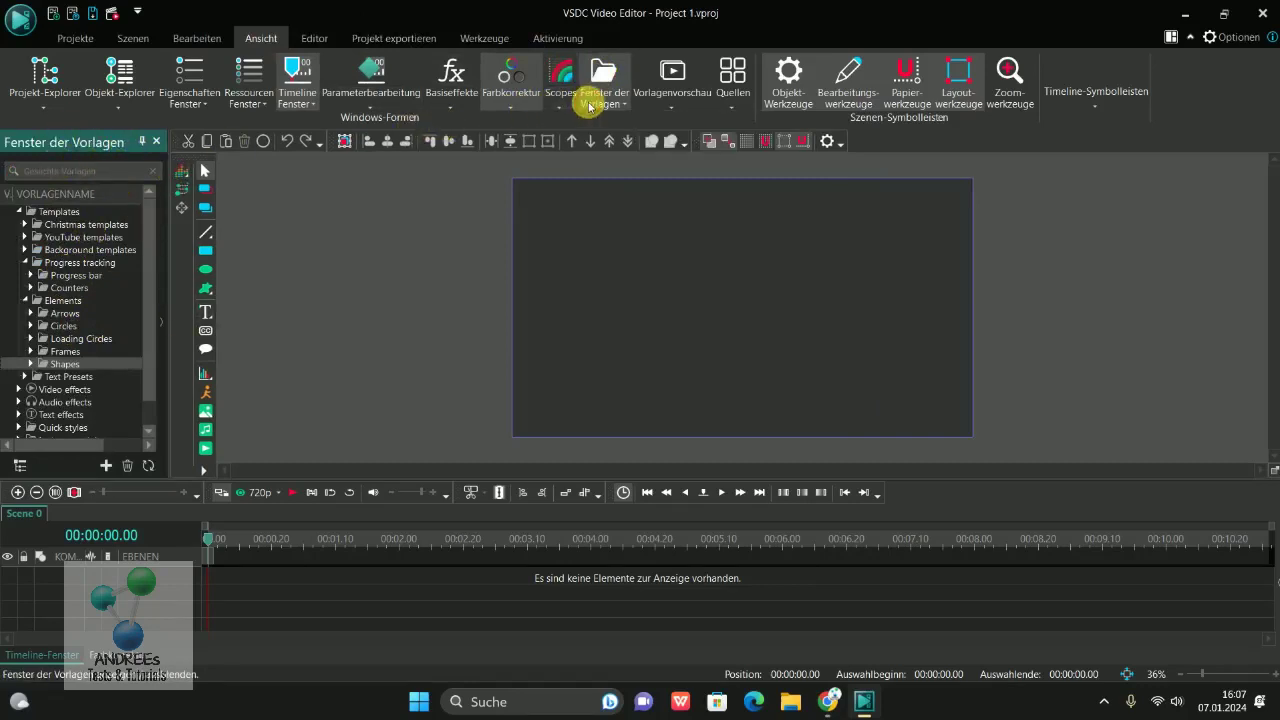
pyautogui.click(600, 77)
pyautogui.click(591, 71)
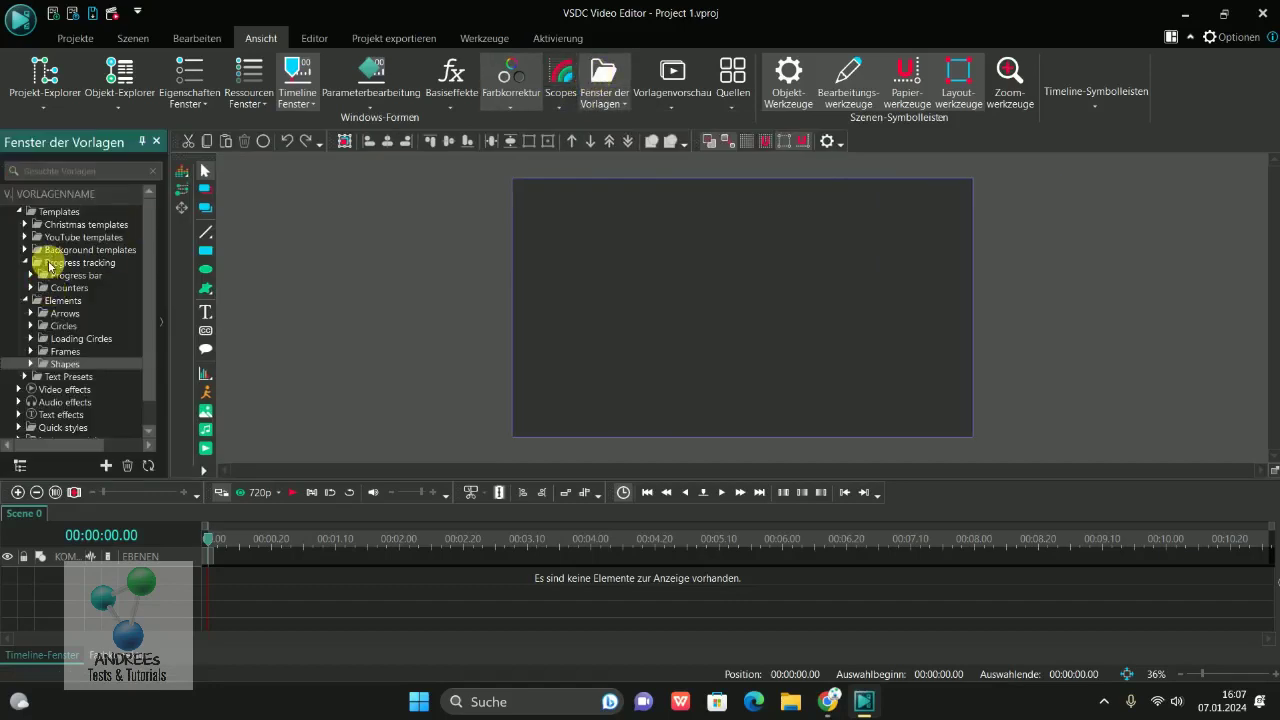
# Open Vorlagenvorschau and browse Elements, Christmas, YouTube, Background and Progress tracking templates.
pyautogui.click(673, 76)
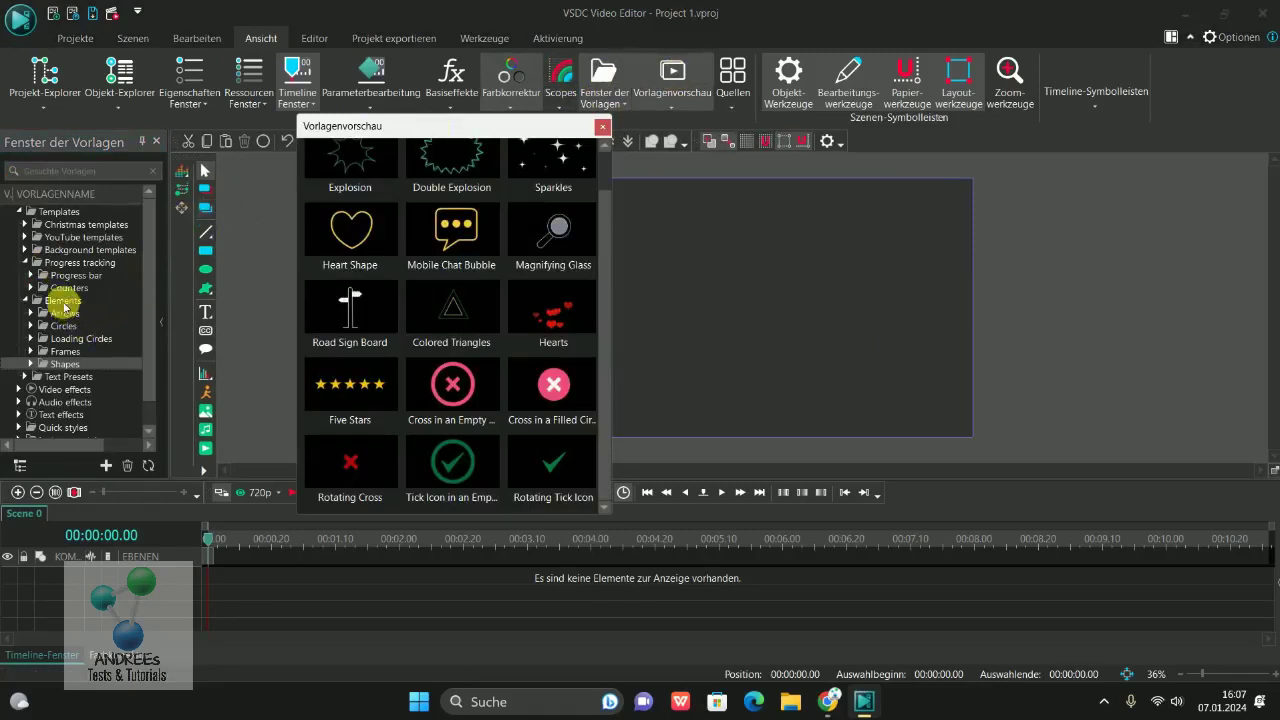
pyautogui.click(63, 300)
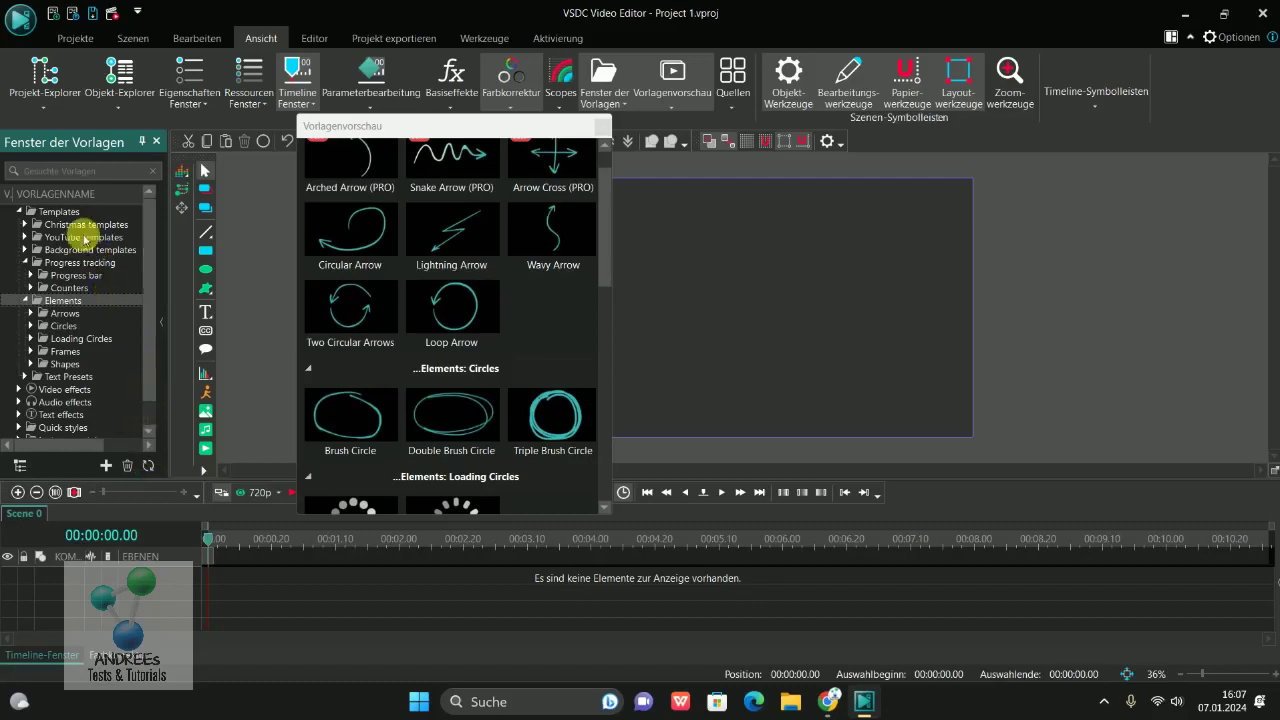
pyautogui.click(71, 213)
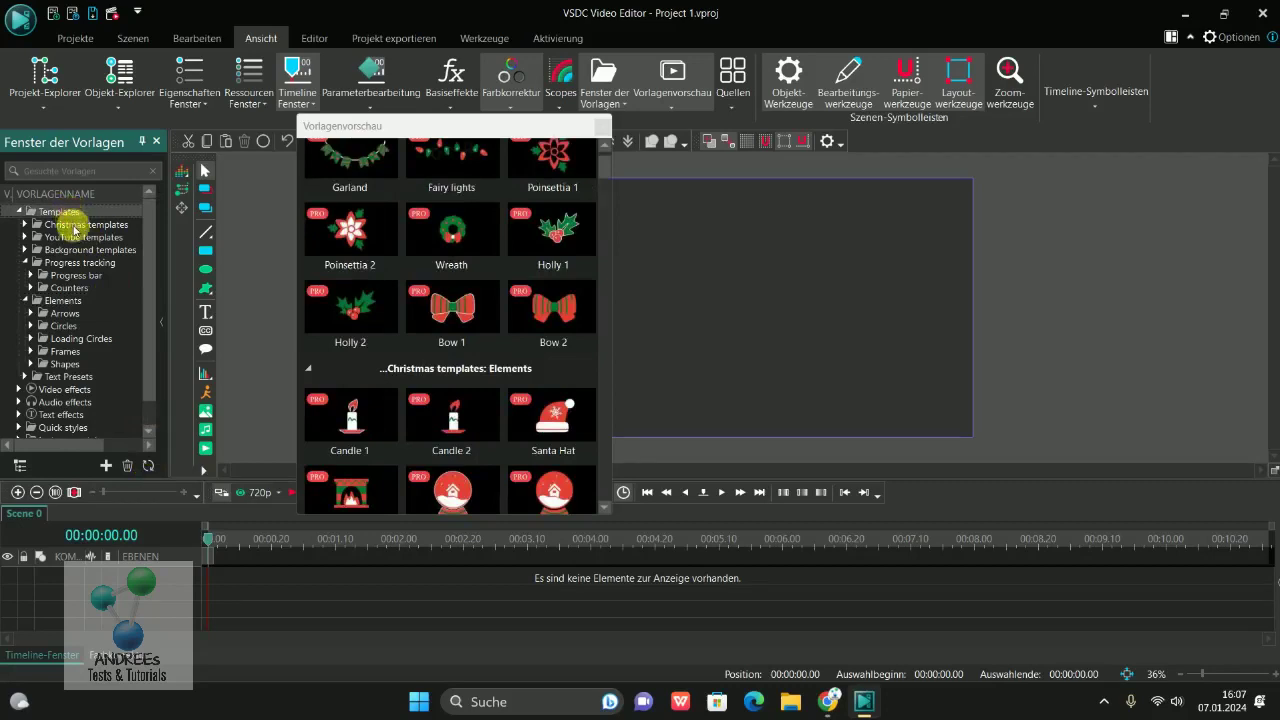
pyautogui.click(75, 237)
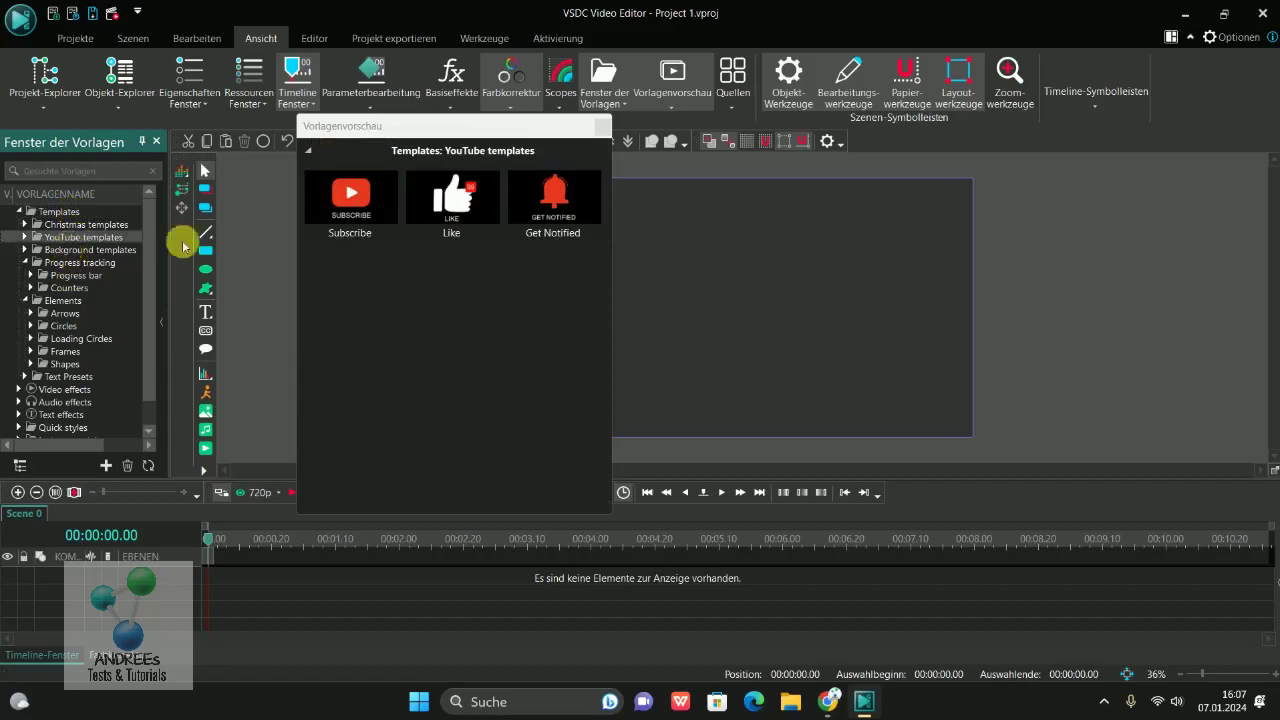
pyautogui.moveTo(343, 207)
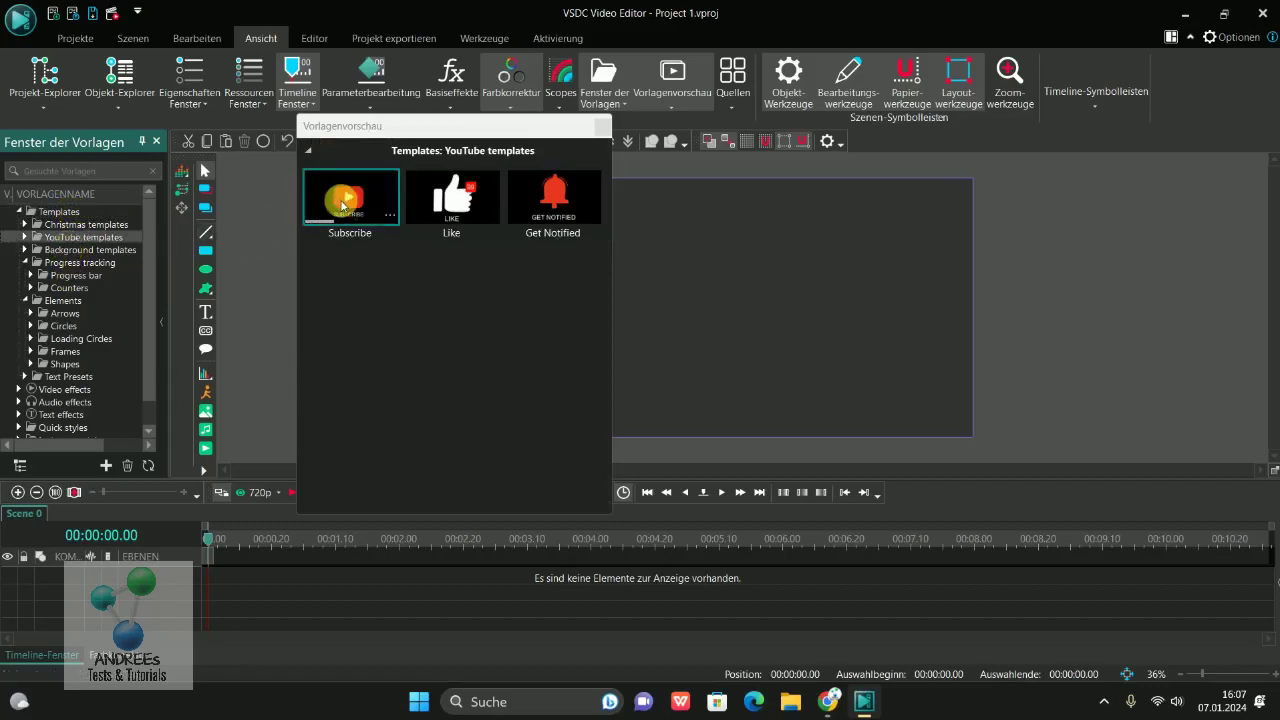
pyautogui.click(100, 249)
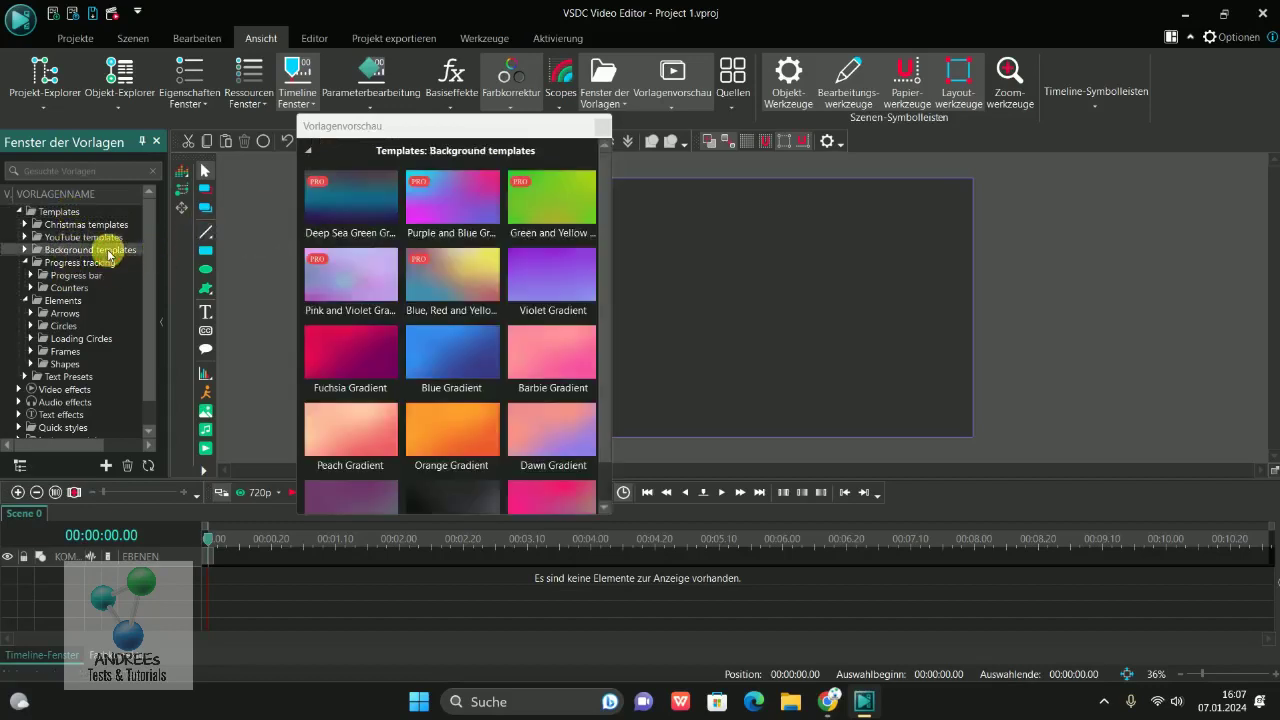
pyautogui.moveTo(356, 263)
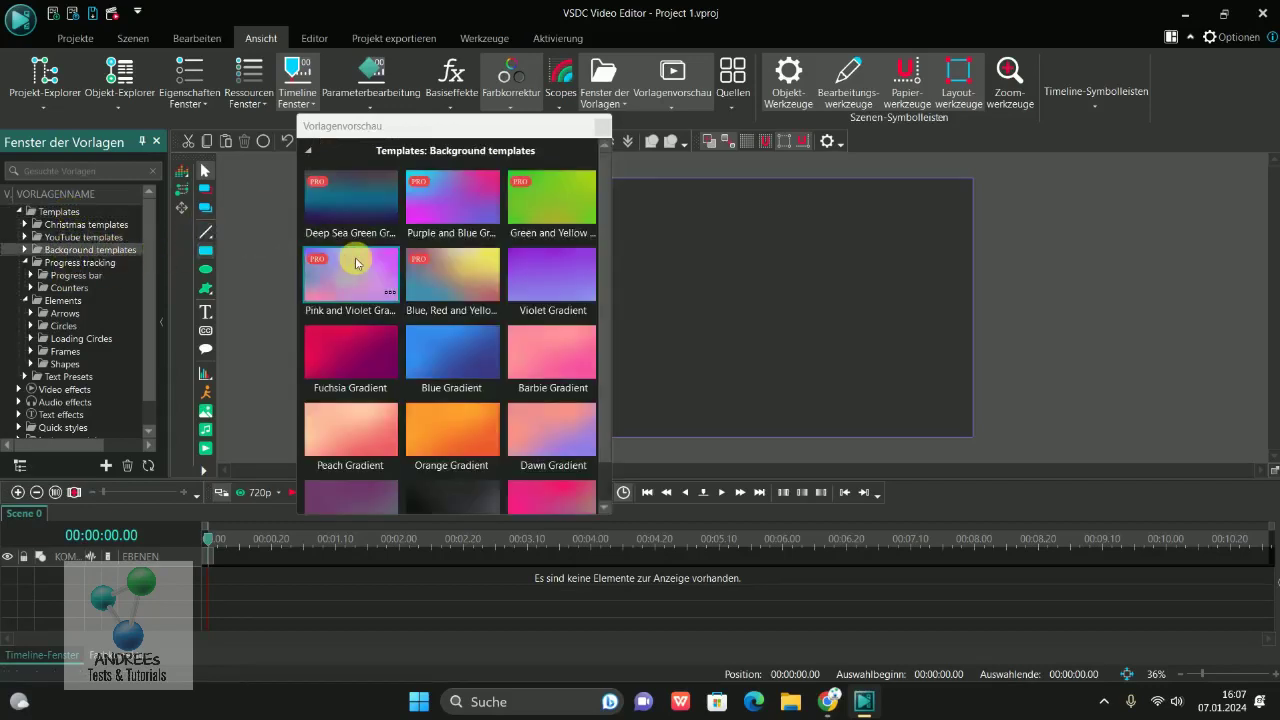
pyautogui.click(92, 264)
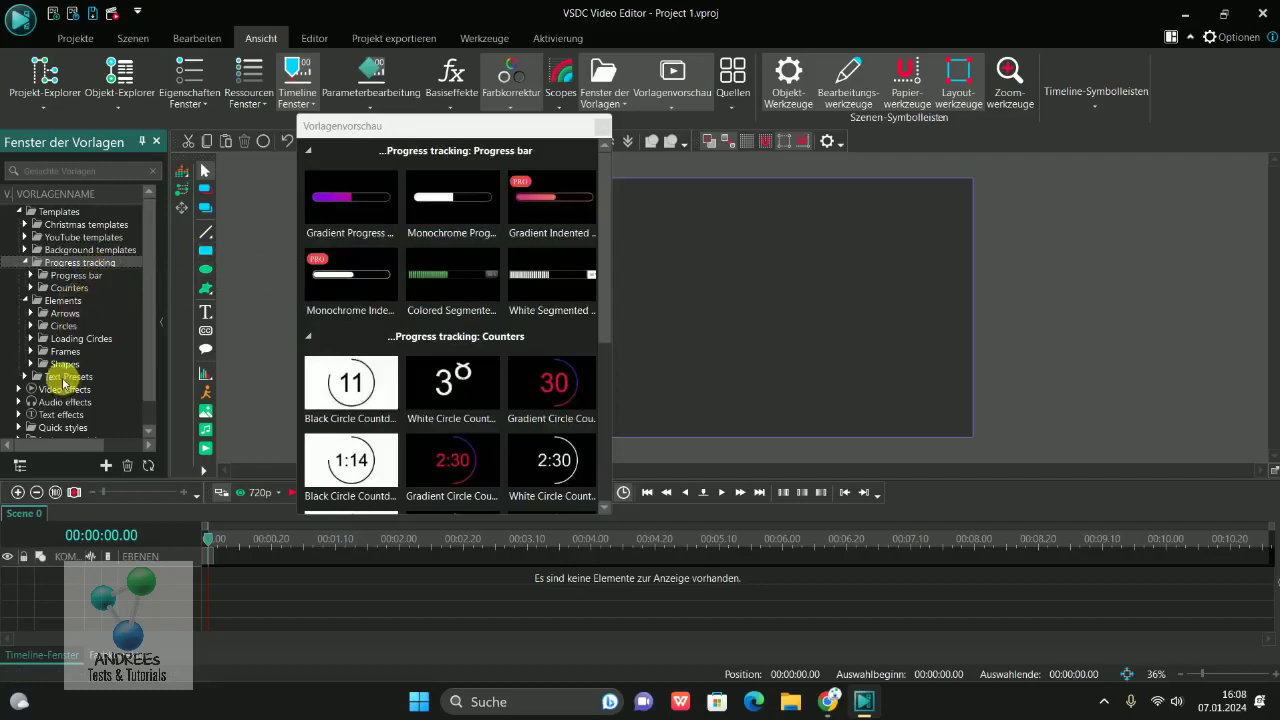
# Show the Text Presets templates and scroll through their previews.
pyautogui.click(63, 378)
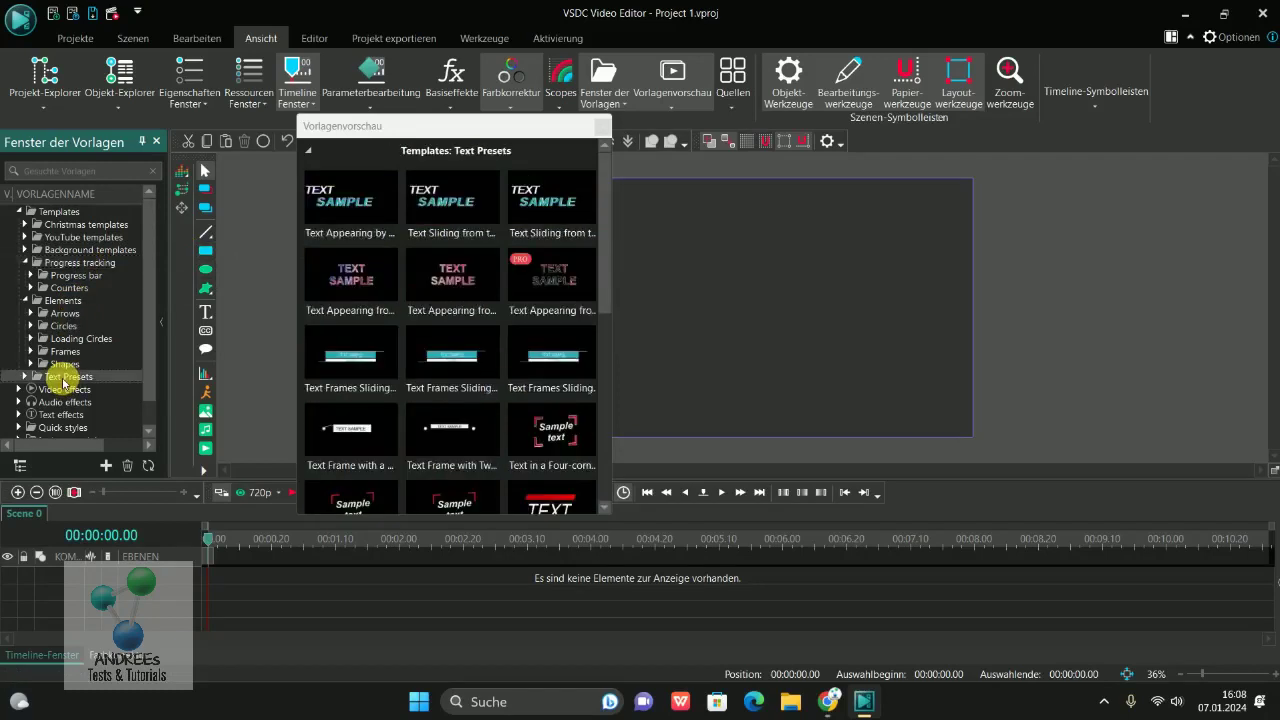
pyautogui.moveTo(606, 300); pyautogui.dragTo(608, 486)
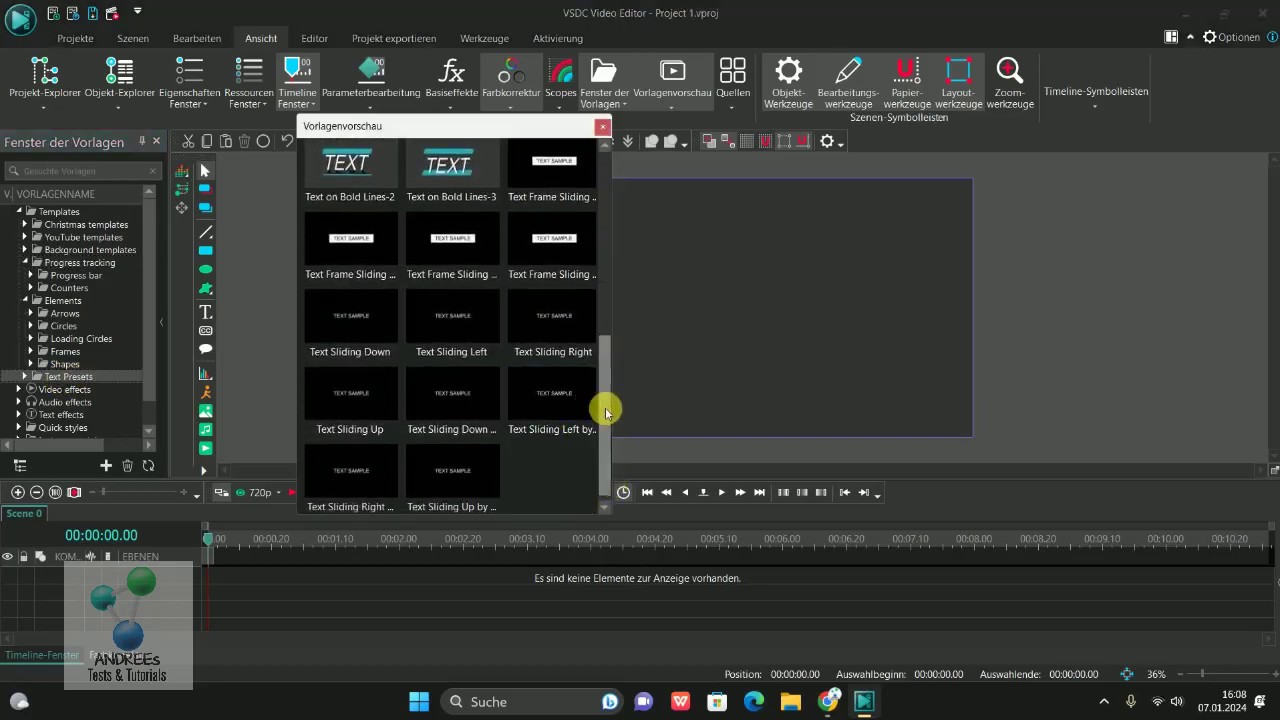
pyautogui.moveTo(606, 409); pyautogui.dragTo(606, 366)
pyautogui.moveTo(481, 423)
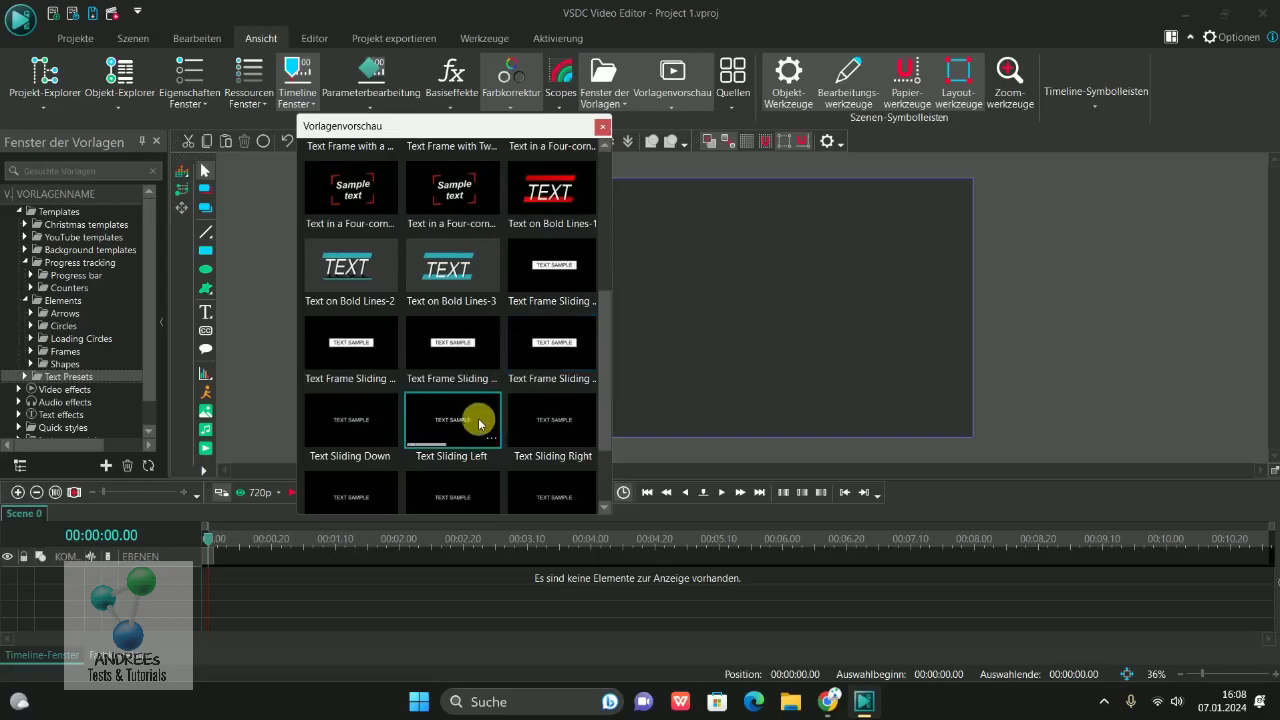
pyautogui.moveTo(603, 377); pyautogui.dragTo(608, 294)
# Drag a 'Text in a Four-corner' framed text preset onto the timeline as a sprite clip.
pyautogui.moveTo(469, 397)
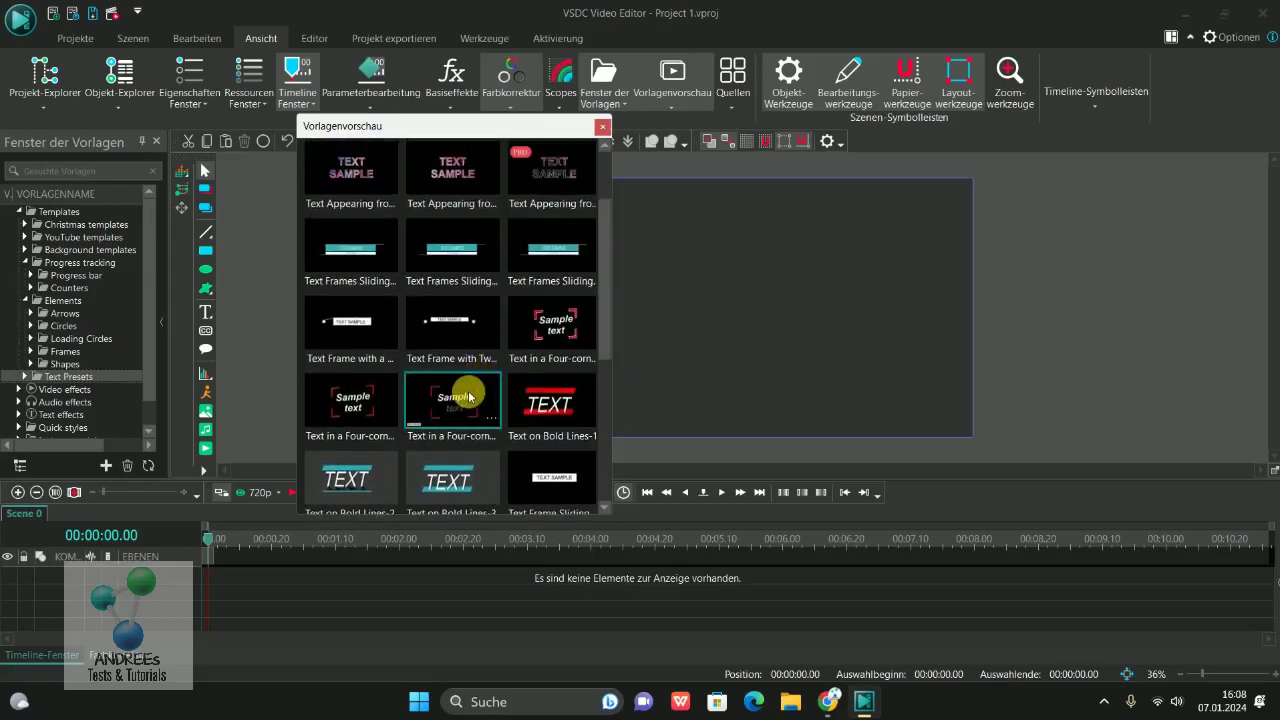
pyautogui.moveTo(539, 337)
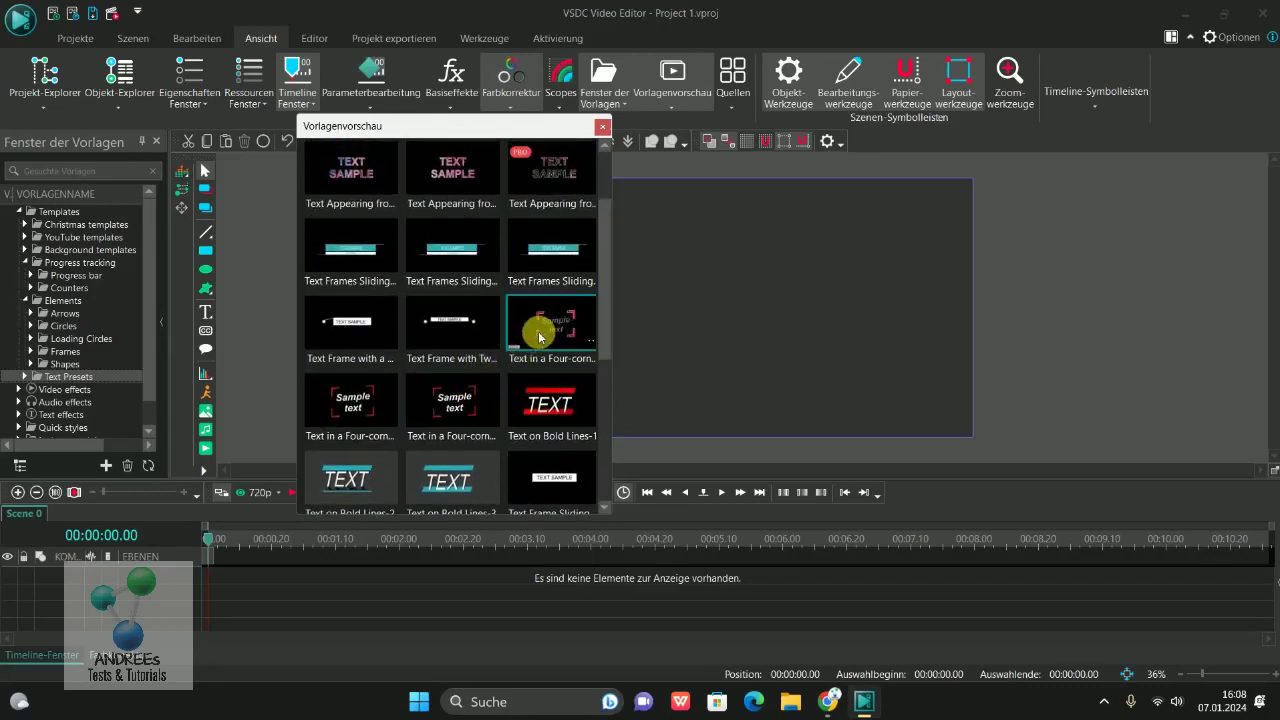
pyautogui.moveTo(551, 251)
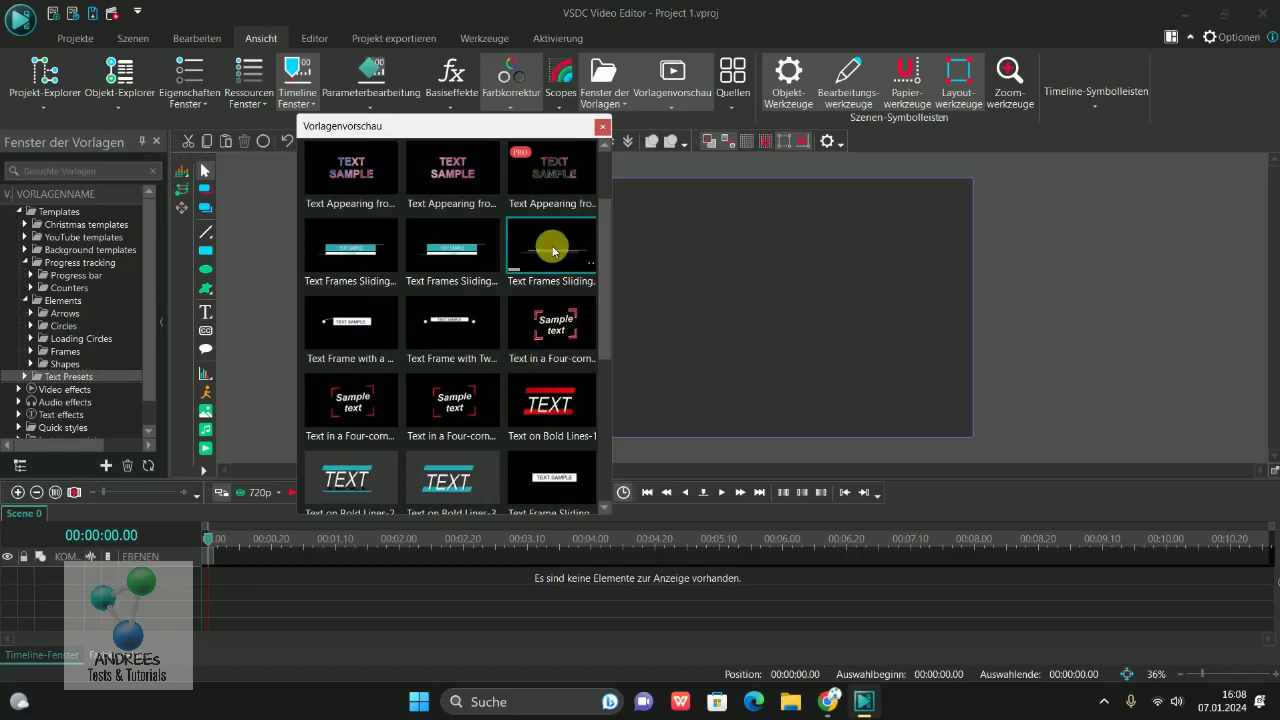
pyautogui.moveTo(608, 260); pyautogui.dragTo(610, 202)
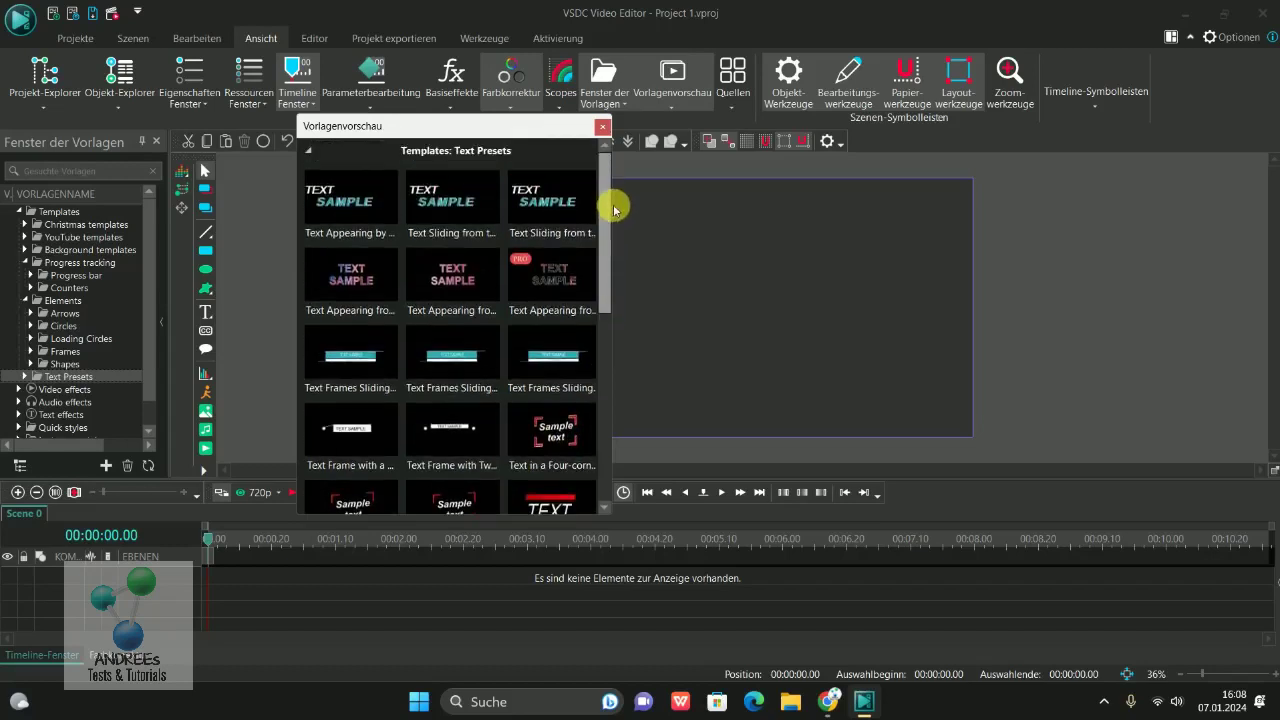
pyautogui.moveTo(517, 270)
pyautogui.moveTo(459, 289)
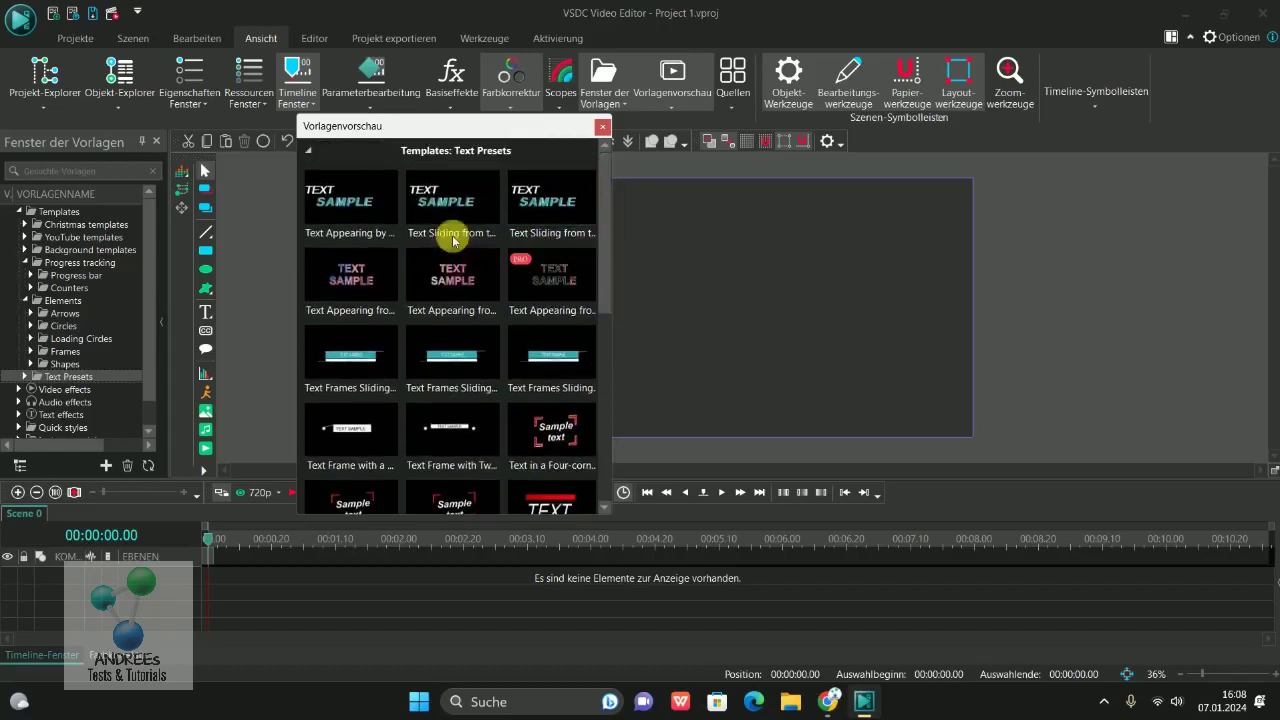
pyautogui.moveTo(445, 197)
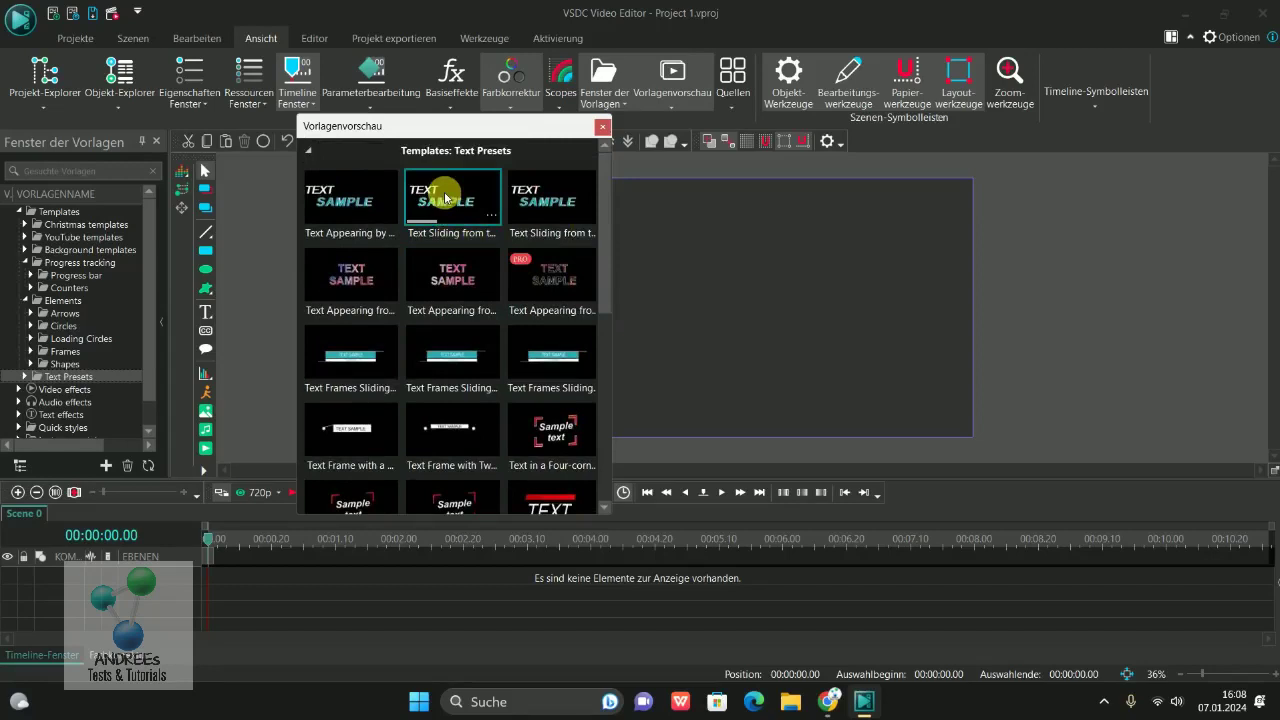
pyautogui.scroll(-1, 500, 368)
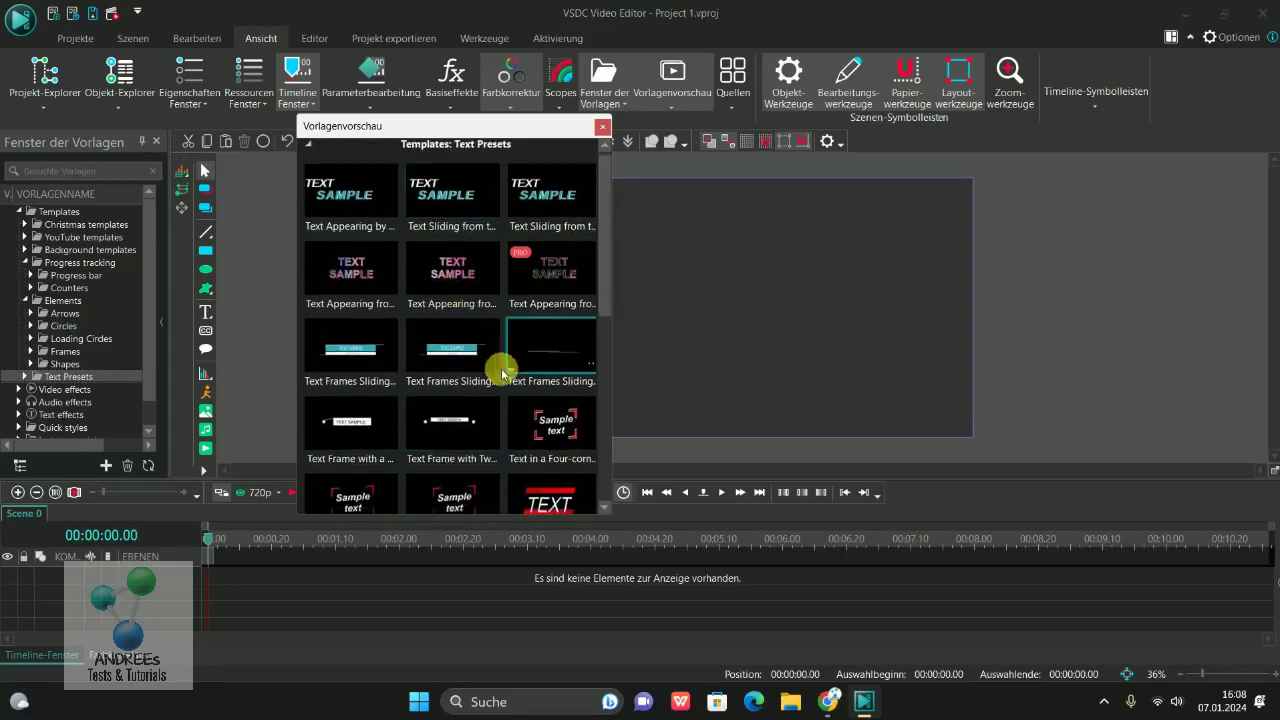
pyautogui.moveTo(445, 489); pyautogui.dragTo(420, 571)
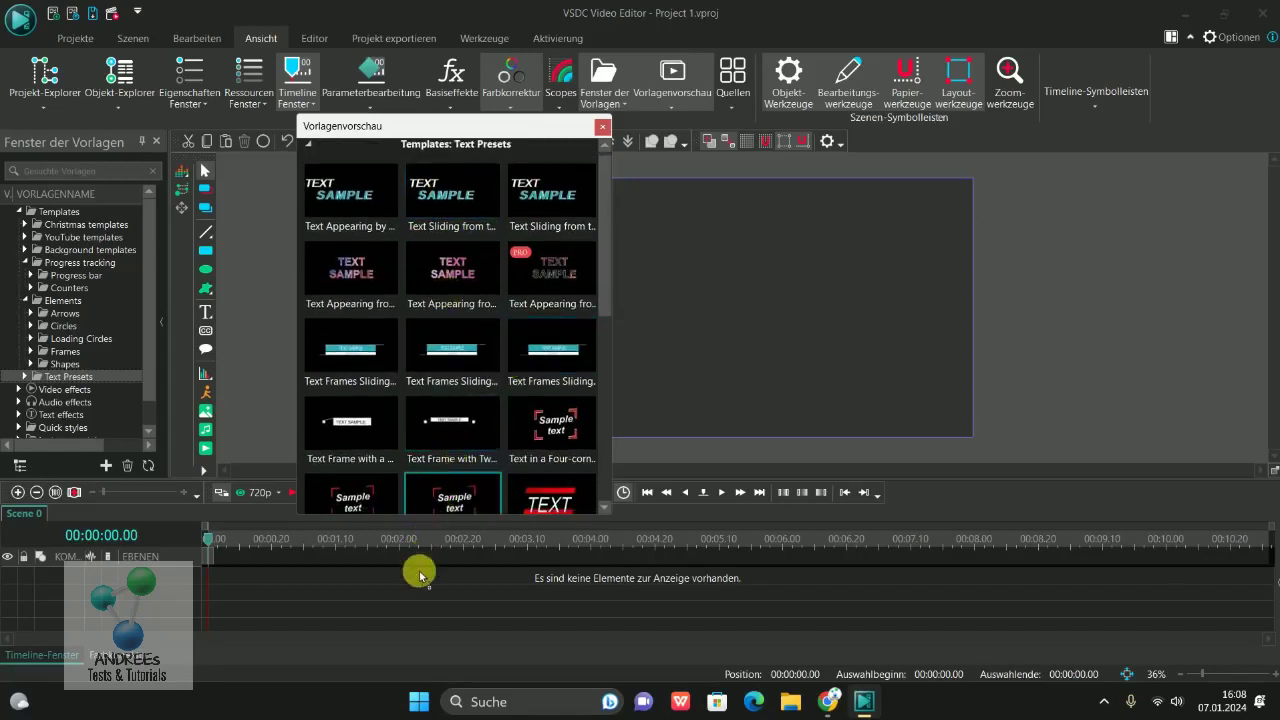
pyautogui.click(602, 127)
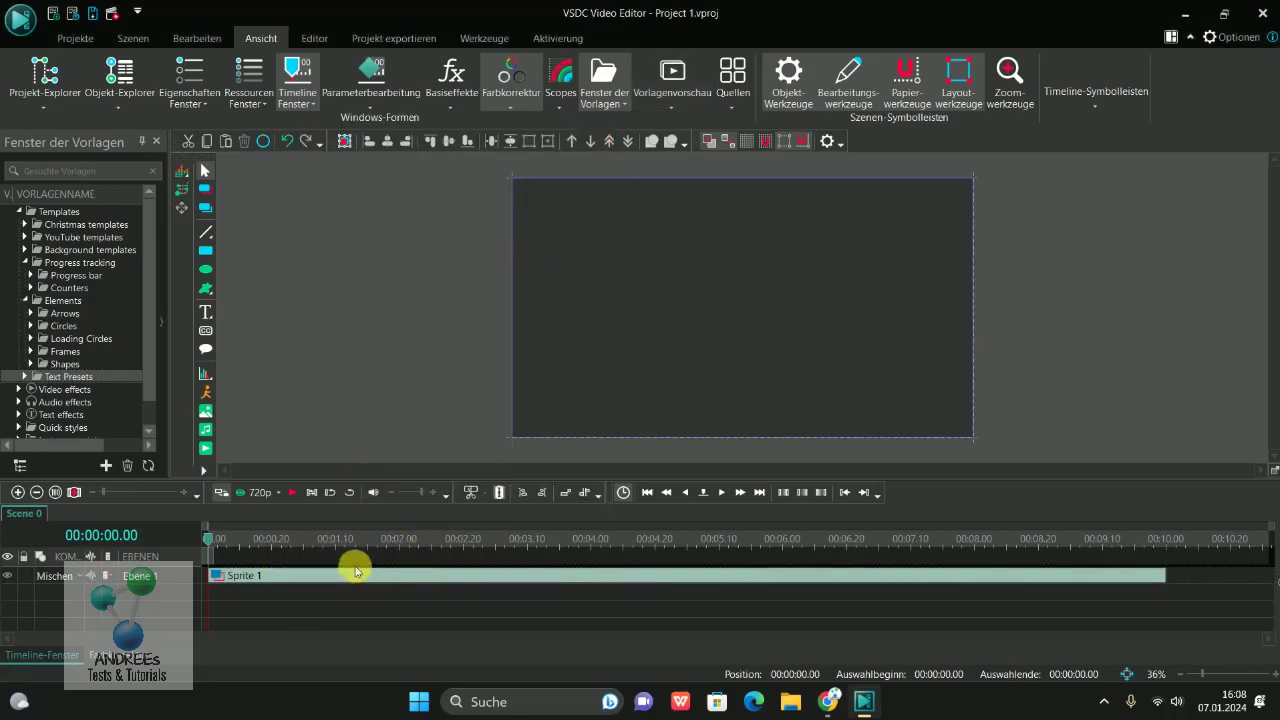
pyautogui.click(336, 539)
pyautogui.click(242, 492)
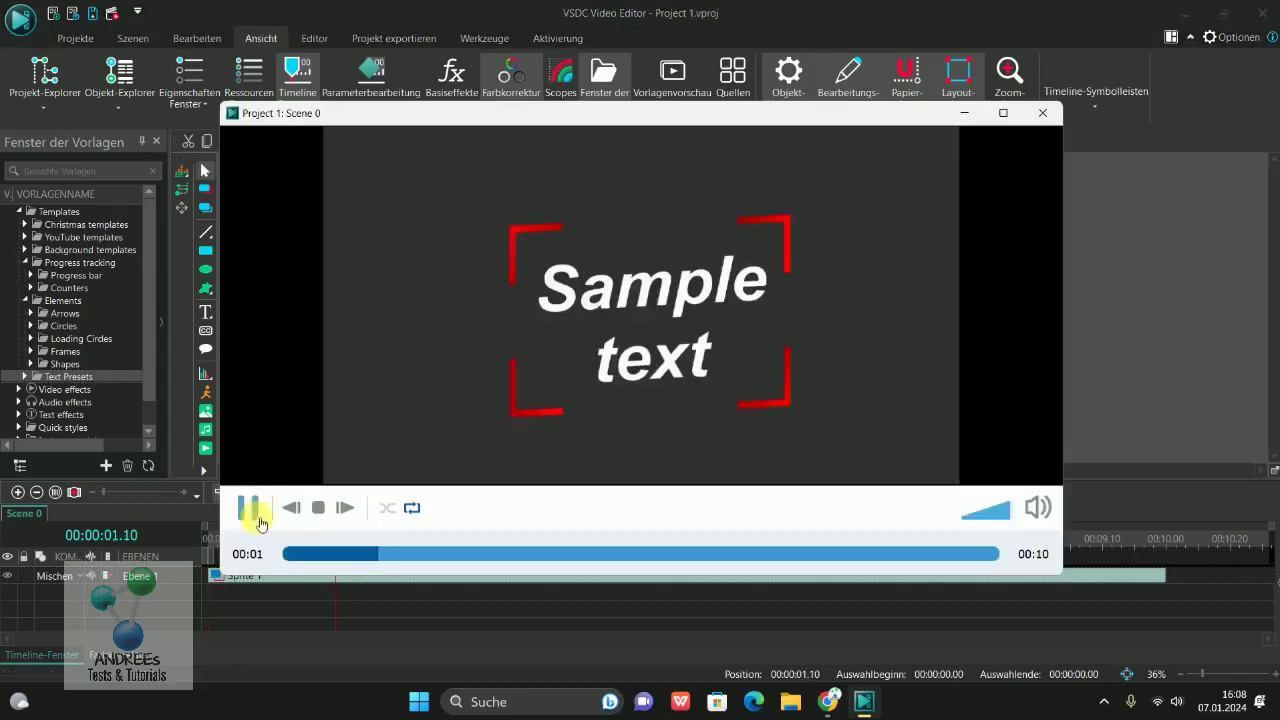
pyautogui.click(294, 553)
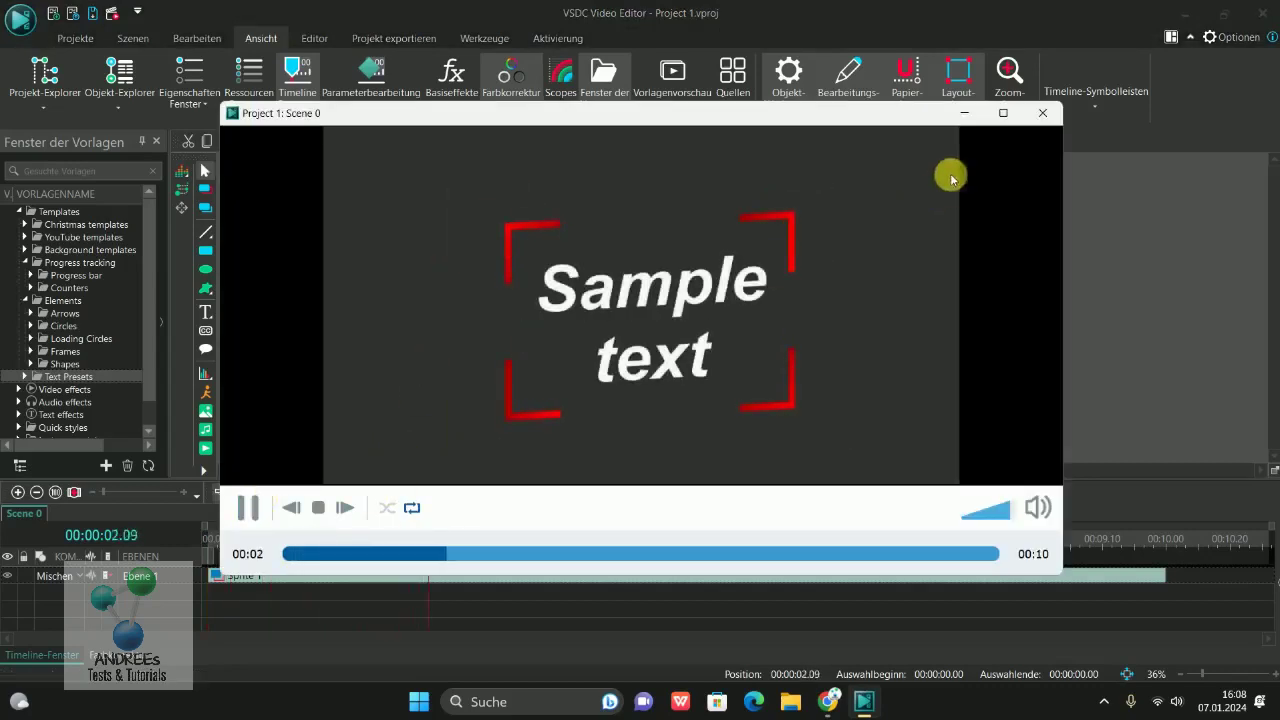
pyautogui.click(1040, 117)
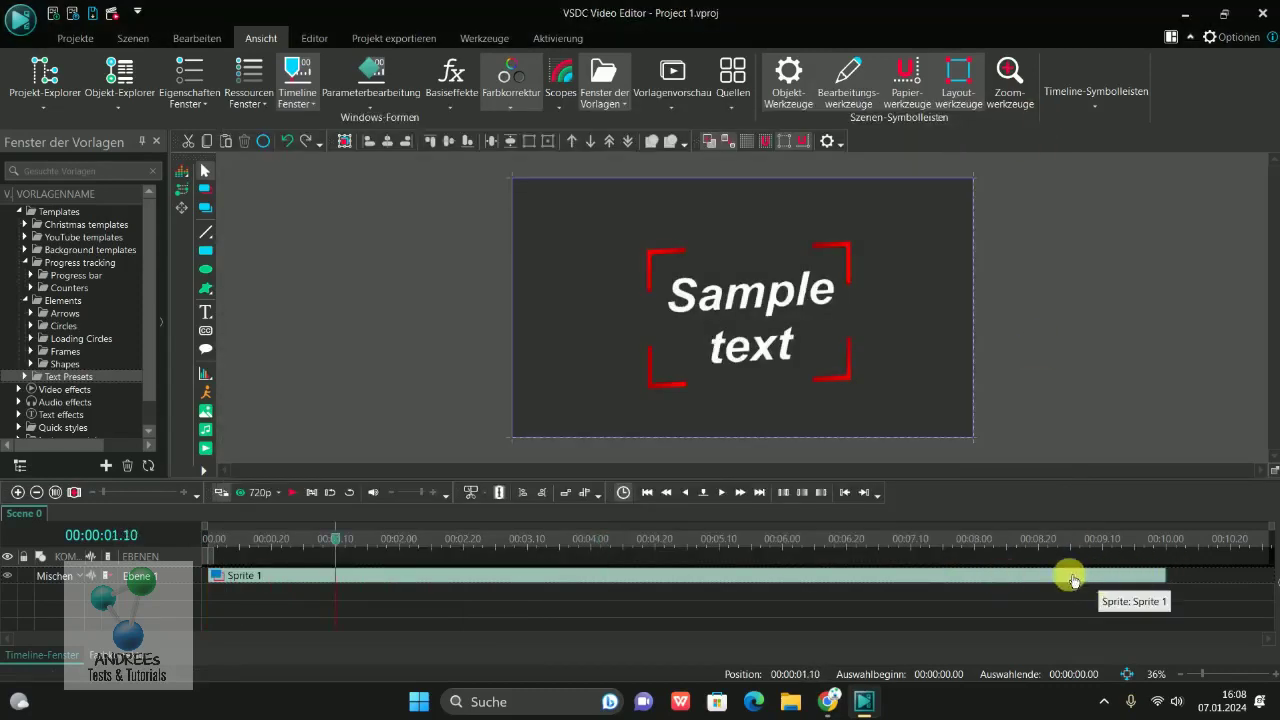
# Open Sprite 1 in a taller timeline, look inside Sprite 2, then select the Text 1 layer.
pyautogui.doubleClick(315, 578)
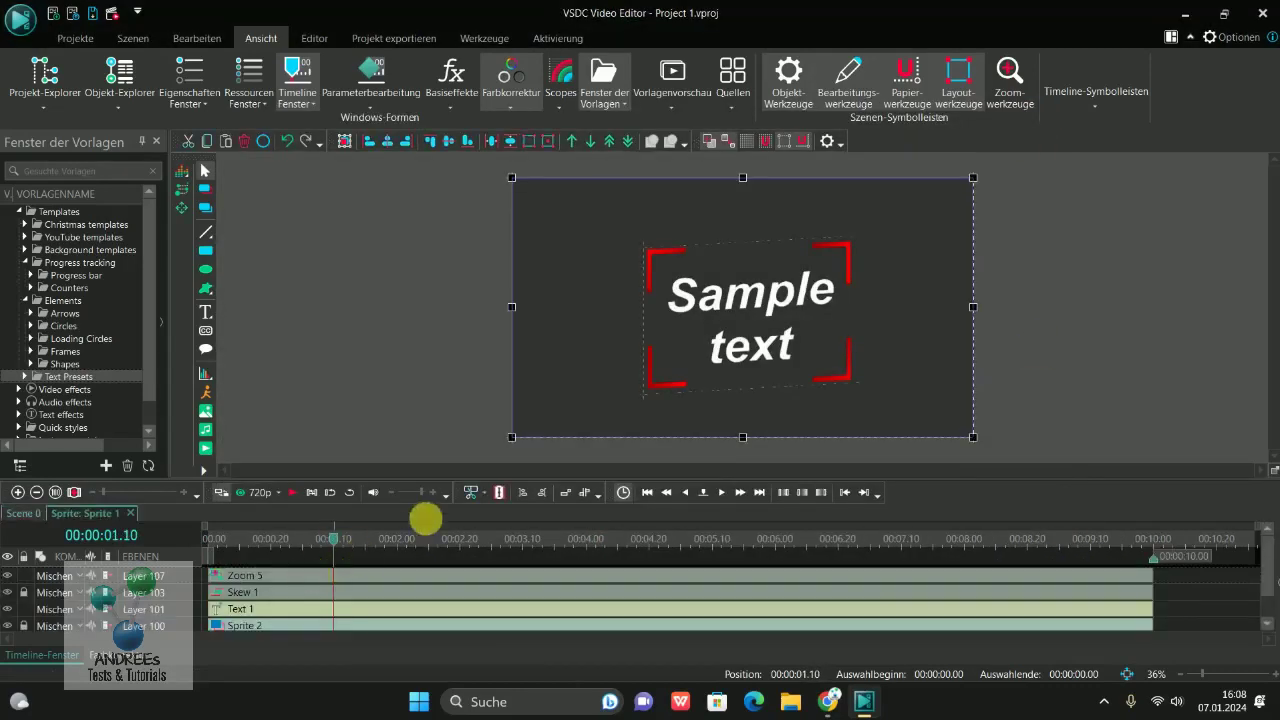
pyautogui.moveTo(429, 480); pyautogui.dragTo(440, 423)
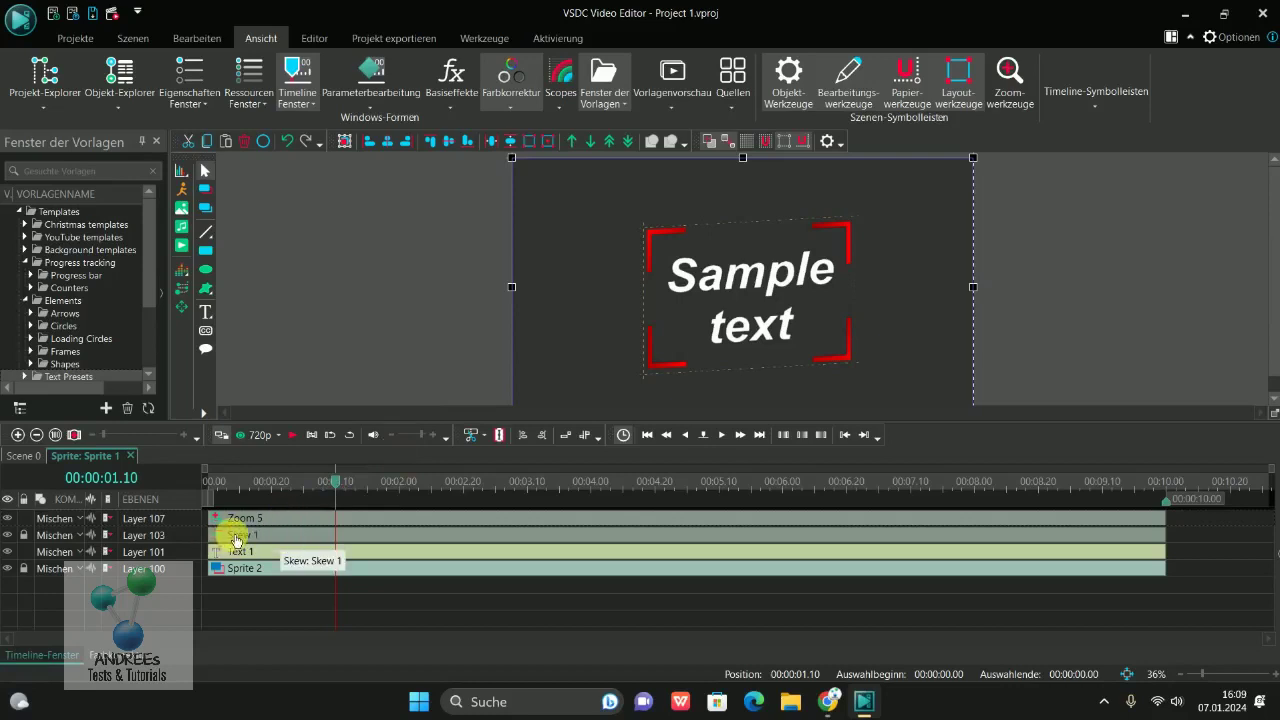
pyautogui.doubleClick(276, 567)
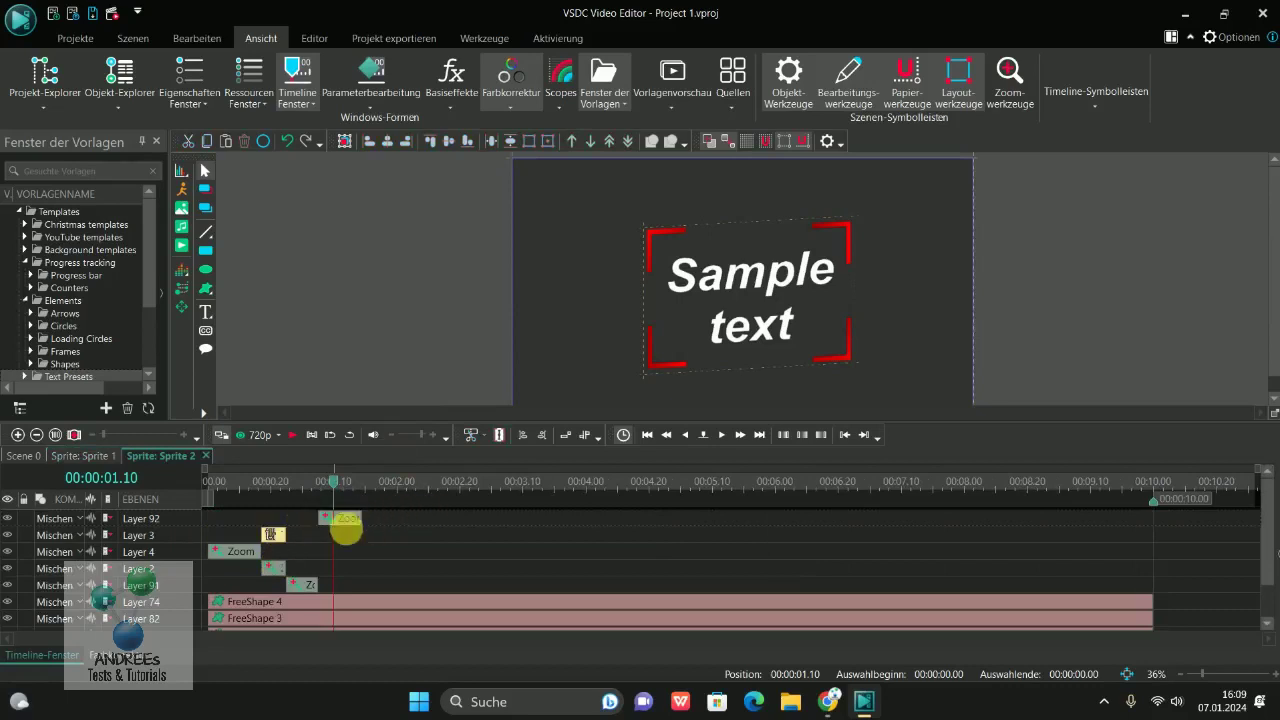
pyautogui.click(207, 455)
pyautogui.click(290, 556)
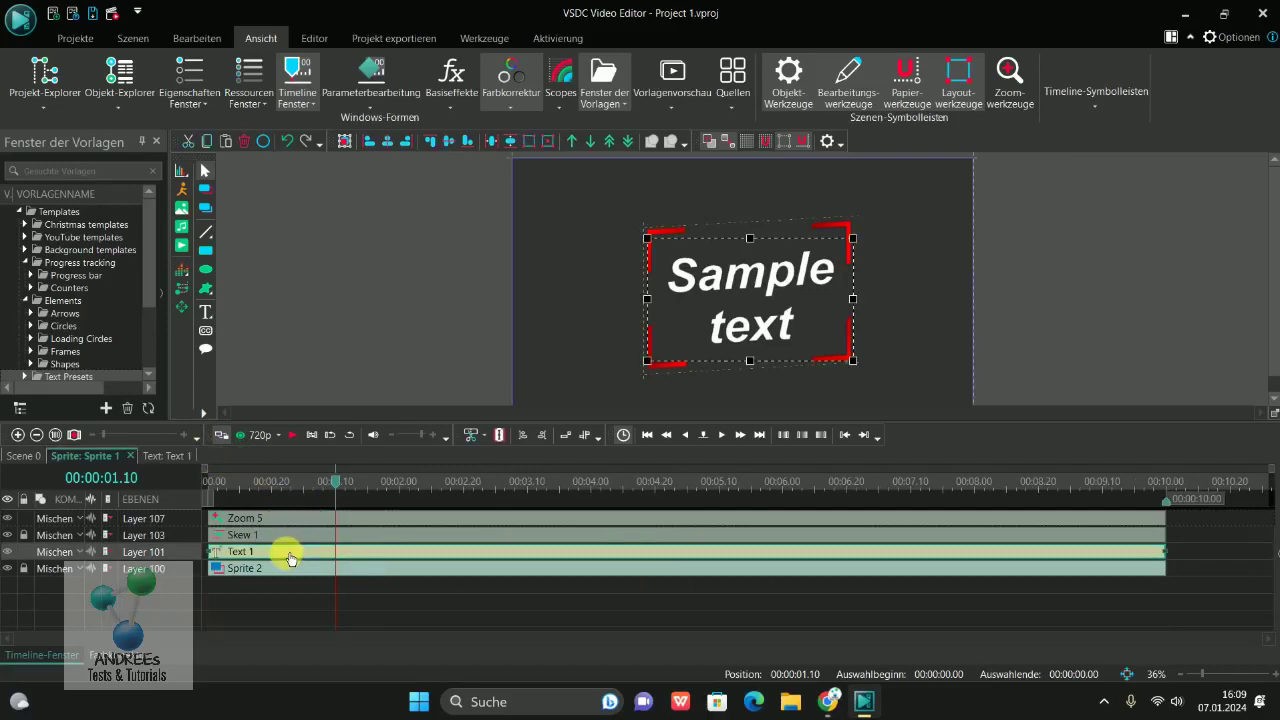
# Replace the Sample text with 'Meine' and 'Vorschau' on two lines.
pyautogui.click(713, 284)
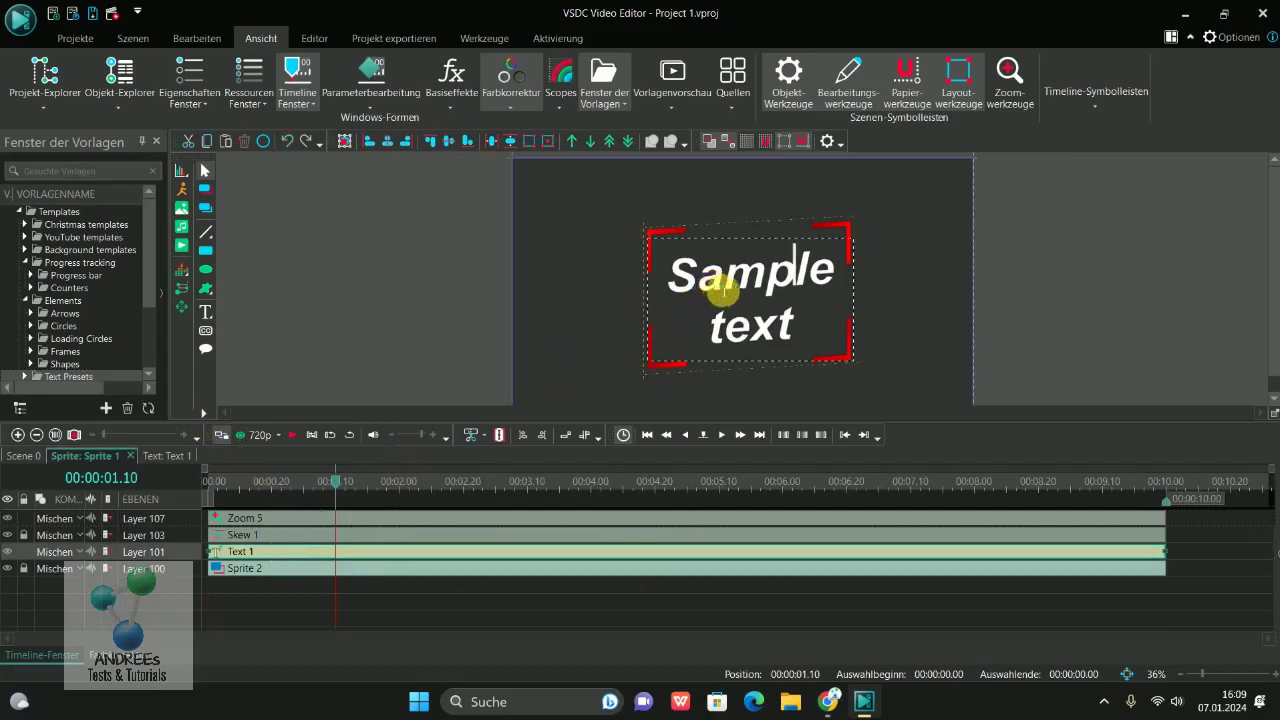
pyautogui.moveTo(800, 329); pyautogui.dragTo(672, 279)
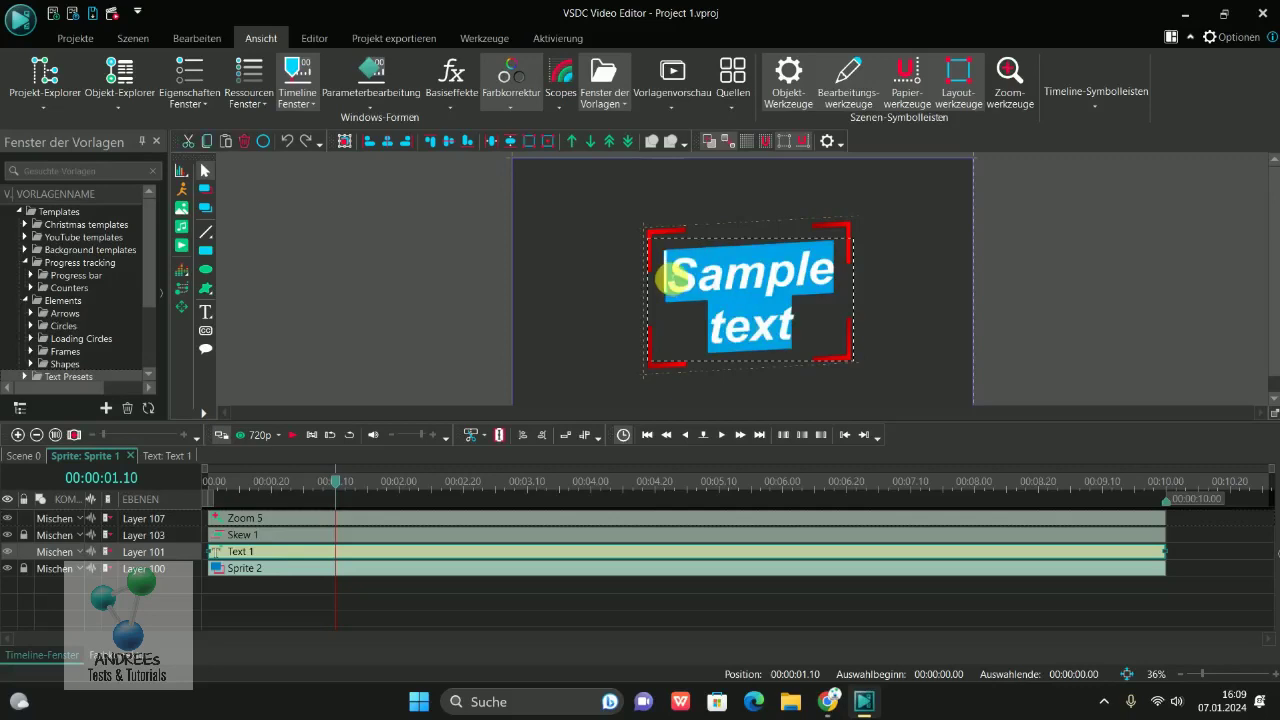
pyautogui.write('Meine')
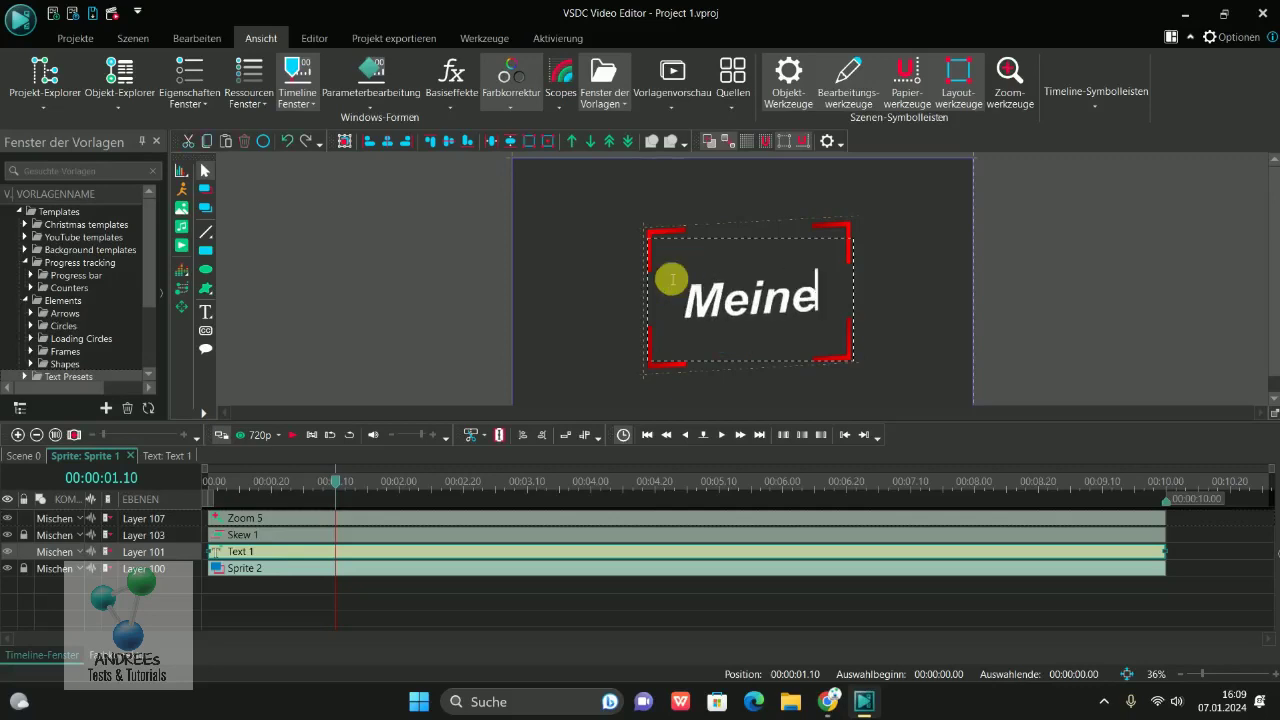
pyautogui.press('Return')
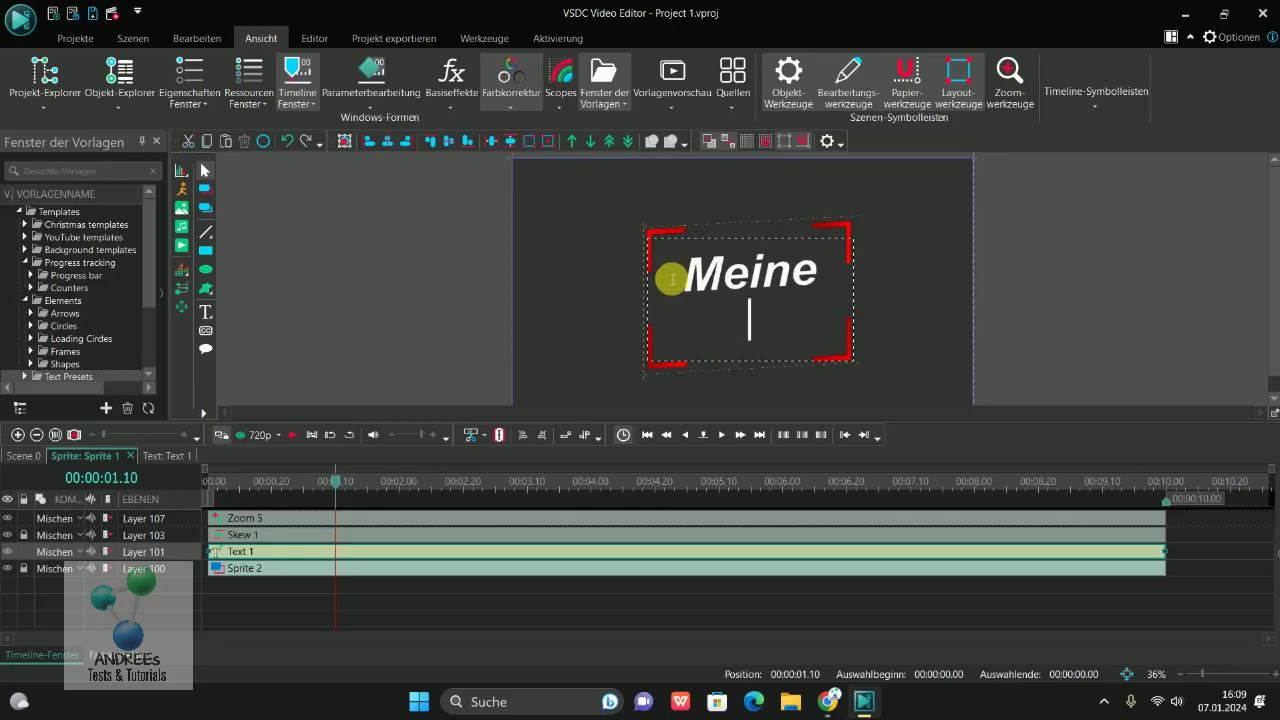
pyautogui.write('Vorsch')
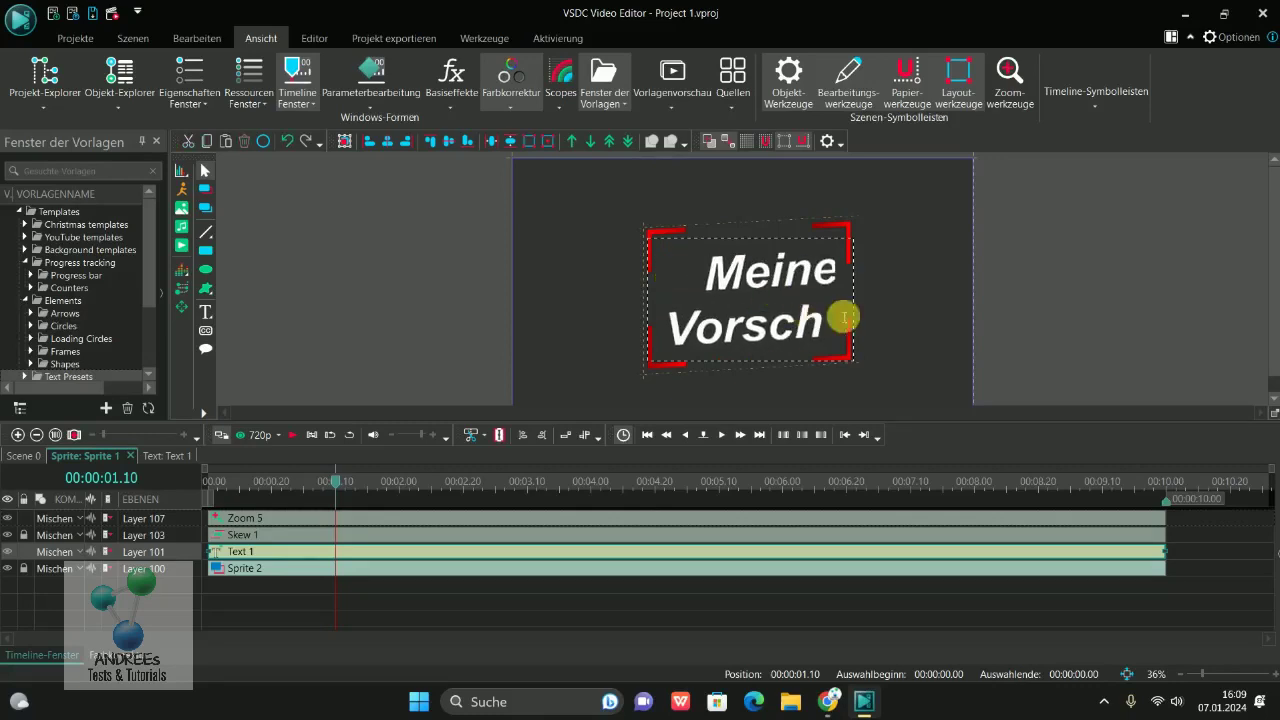
# Widen the text box to the right until 'Vorschau' fits.
pyautogui.click(1030, 280)
pyautogui.click(822, 287)
pyautogui.moveTo(838, 295); pyautogui.dragTo(901, 307)
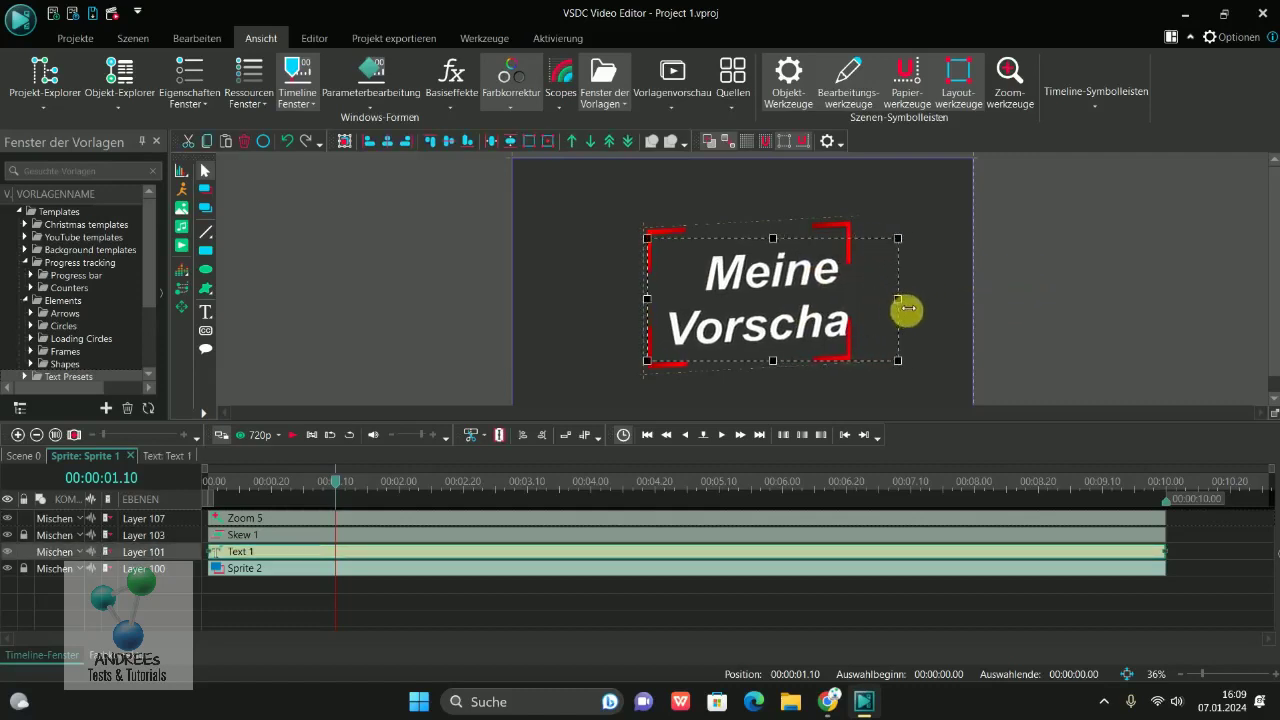
pyautogui.moveTo(901, 307); pyautogui.dragTo(907, 308)
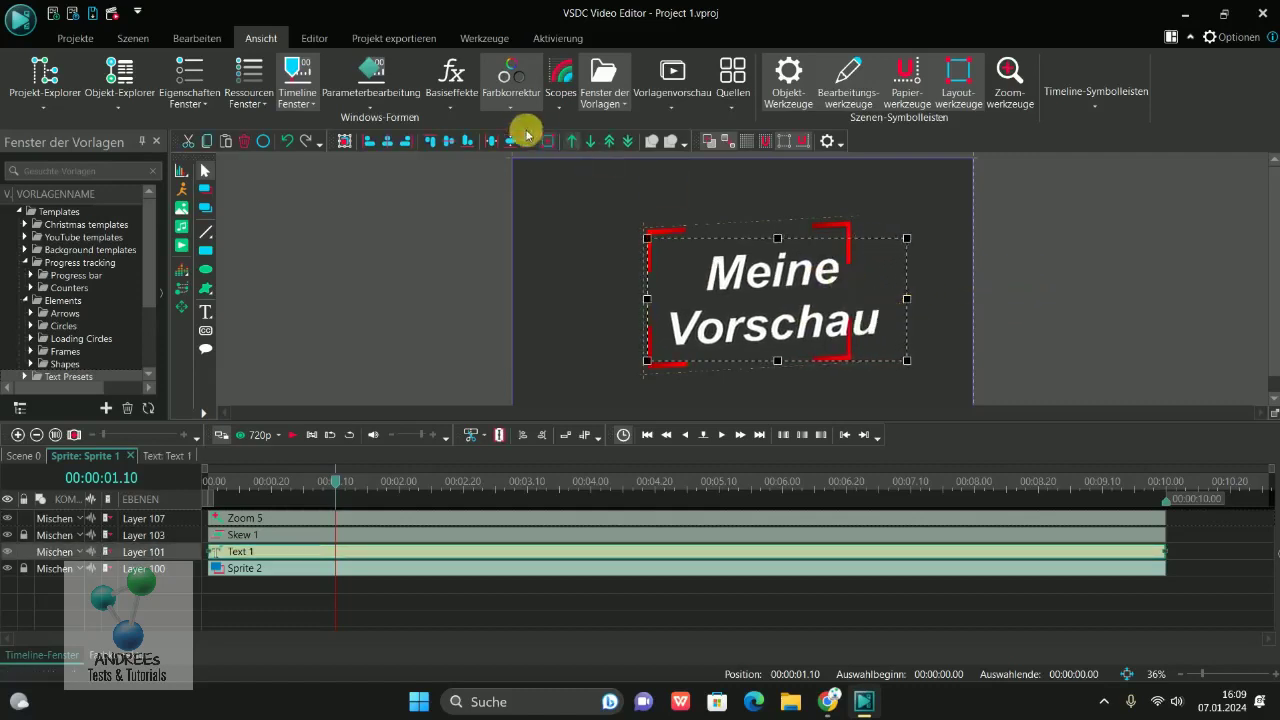
# Centre the text horizontally, set its font size to 120 pt and colour it dark blue.
pyautogui.click(390, 142)
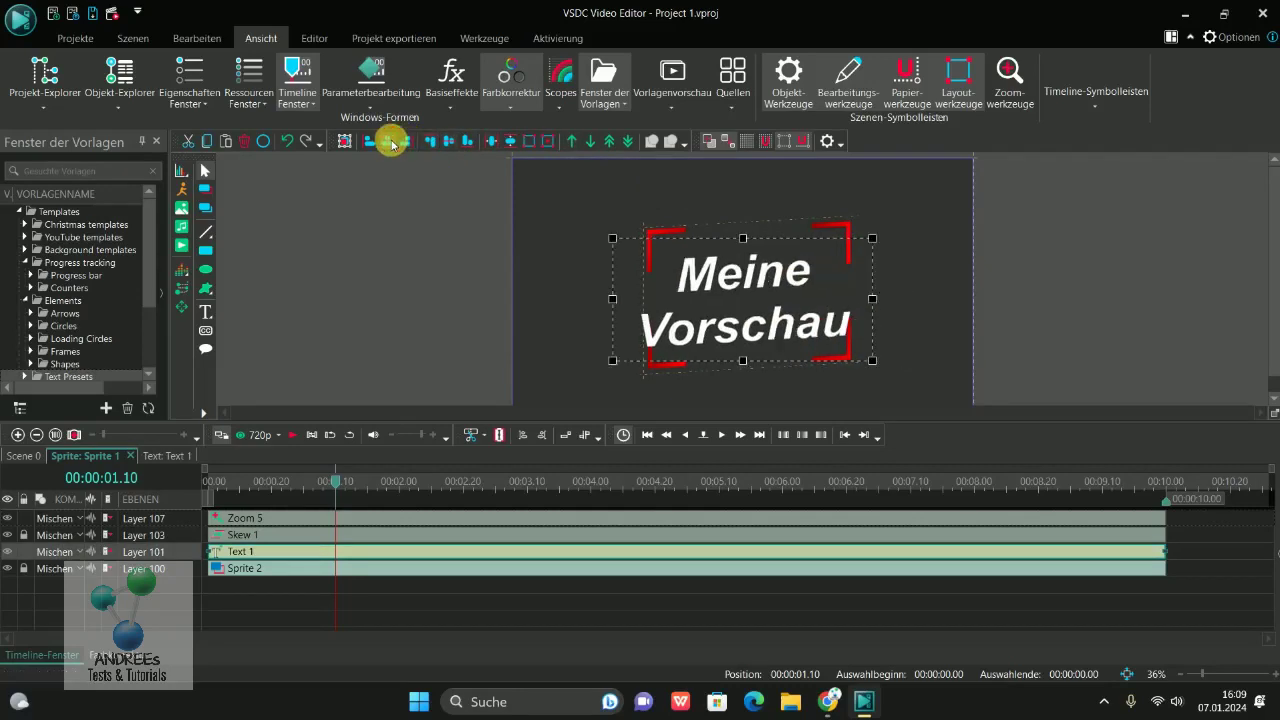
pyautogui.click(316, 40)
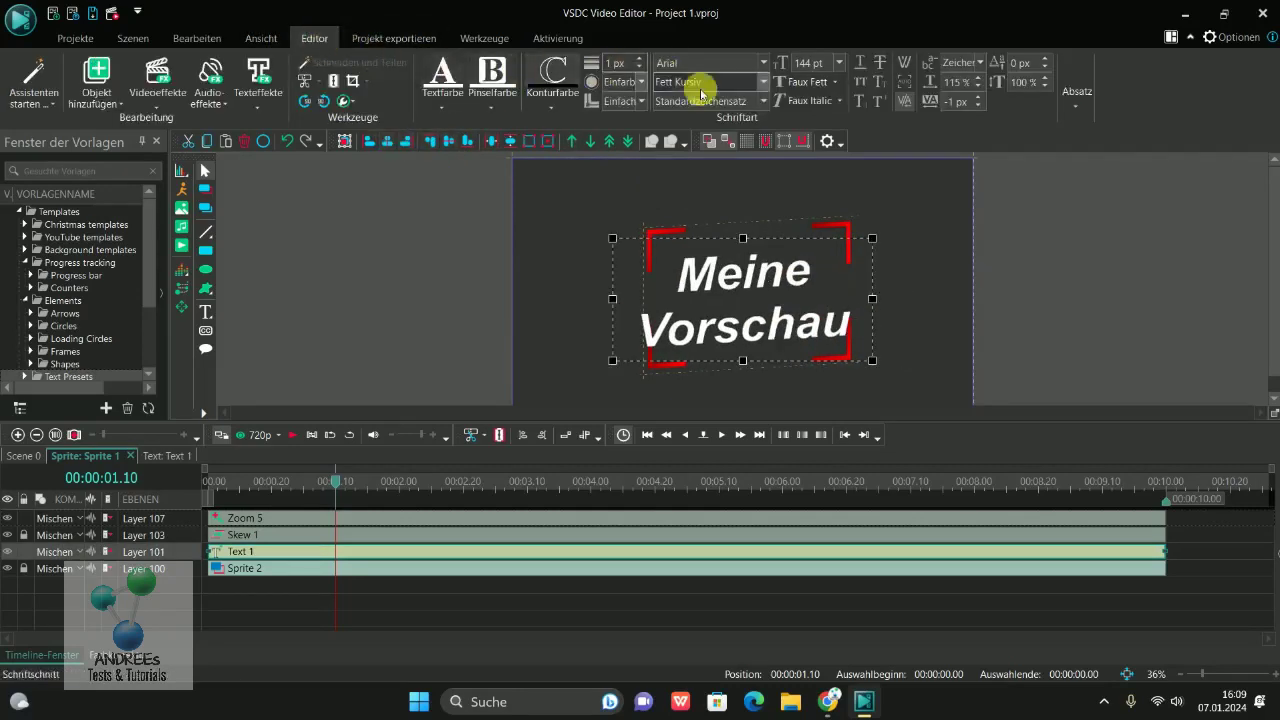
pyautogui.click(803, 66)
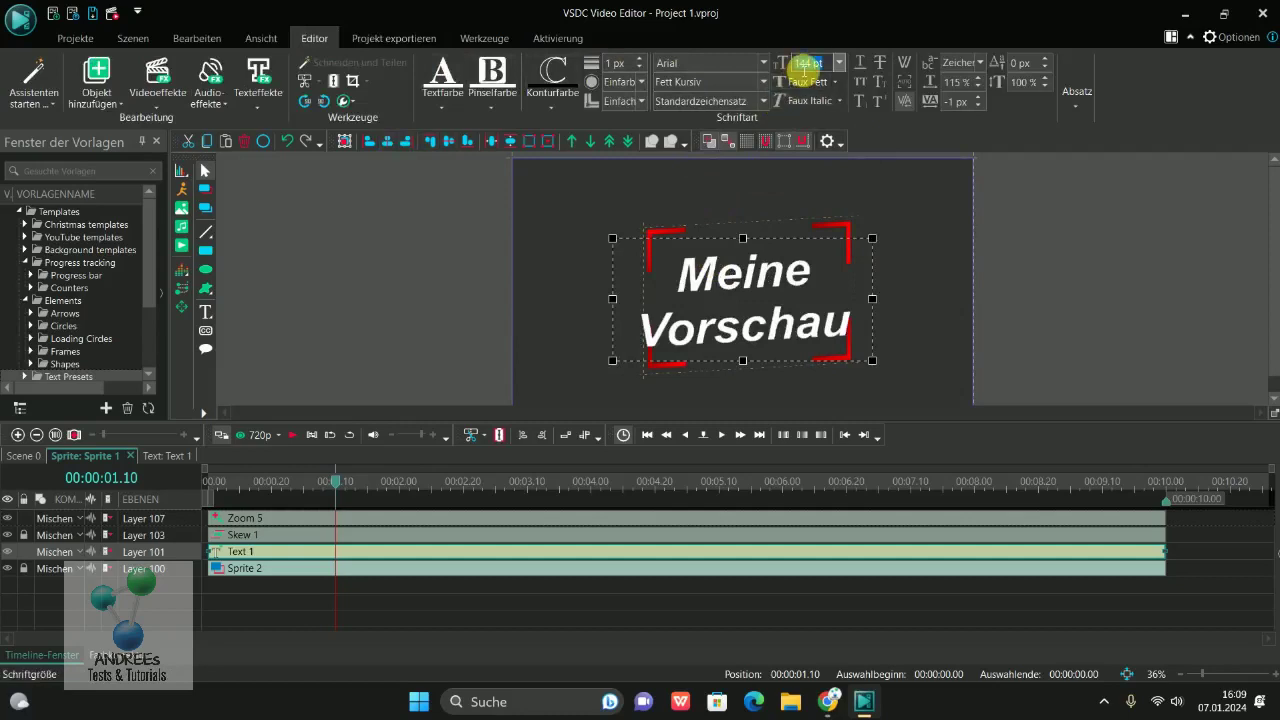
pyautogui.write('120')
pyautogui.press('Return')
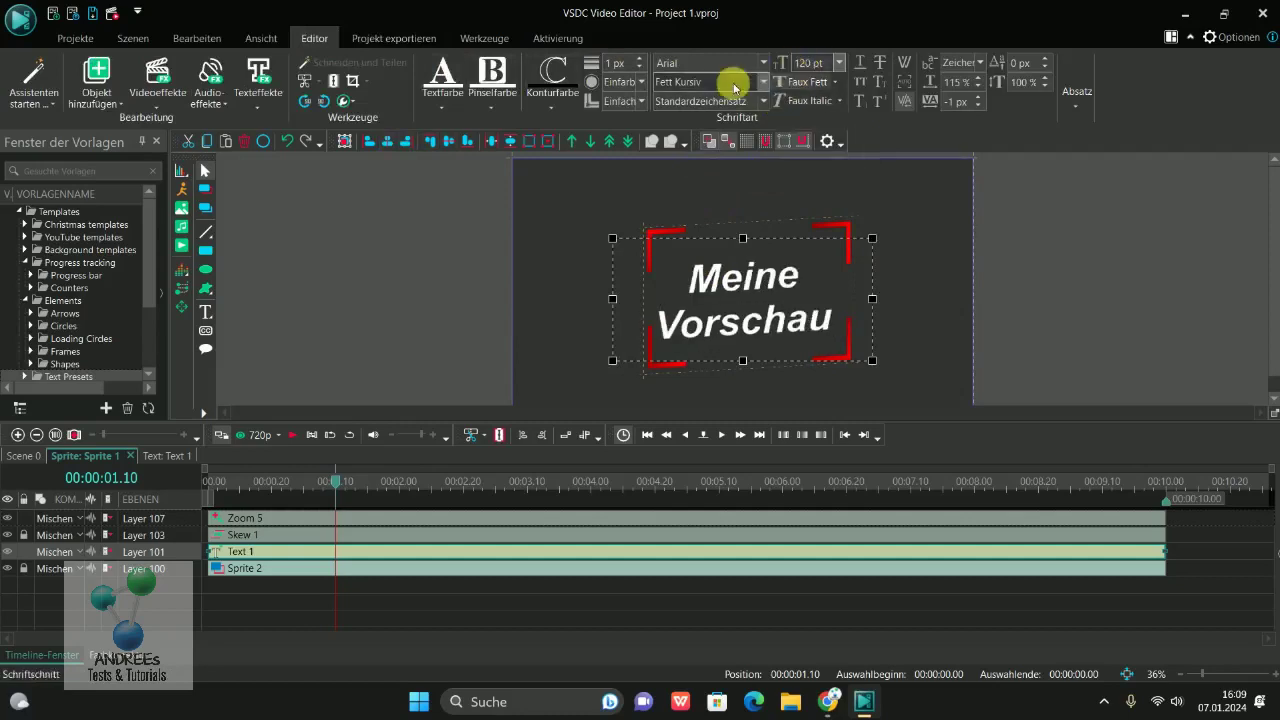
pyautogui.click(443, 110)
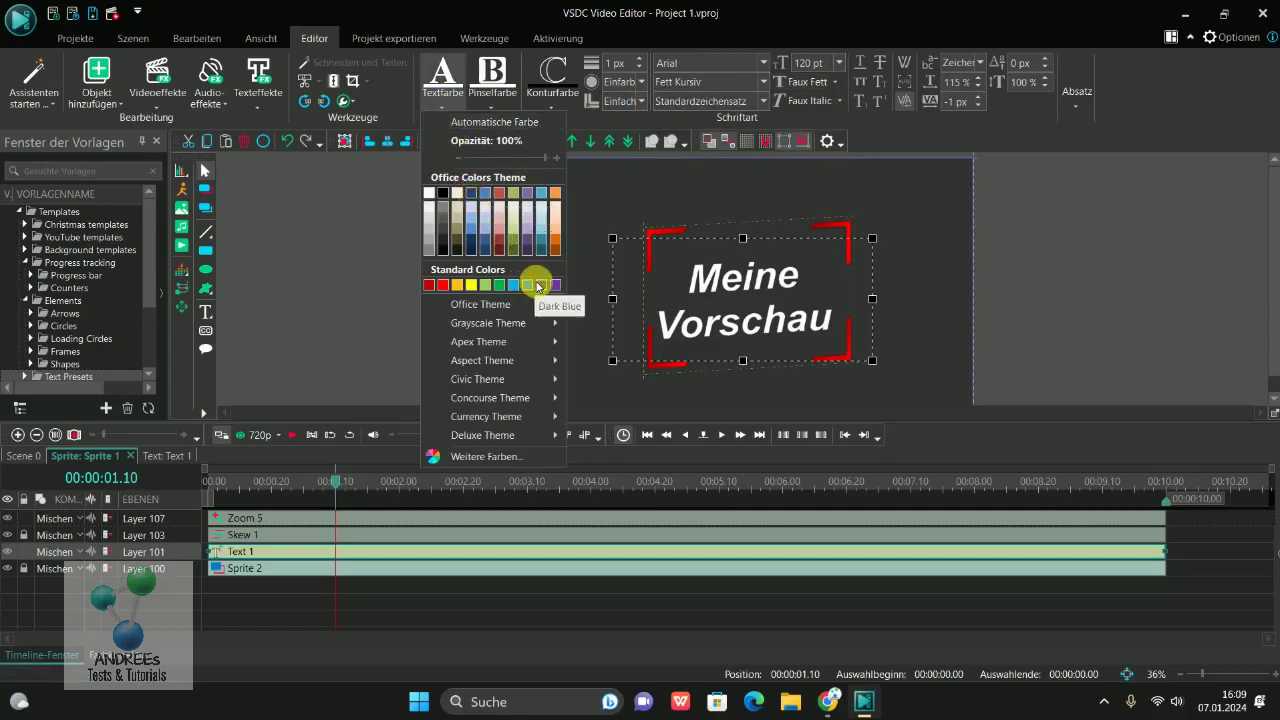
pyautogui.click(528, 285)
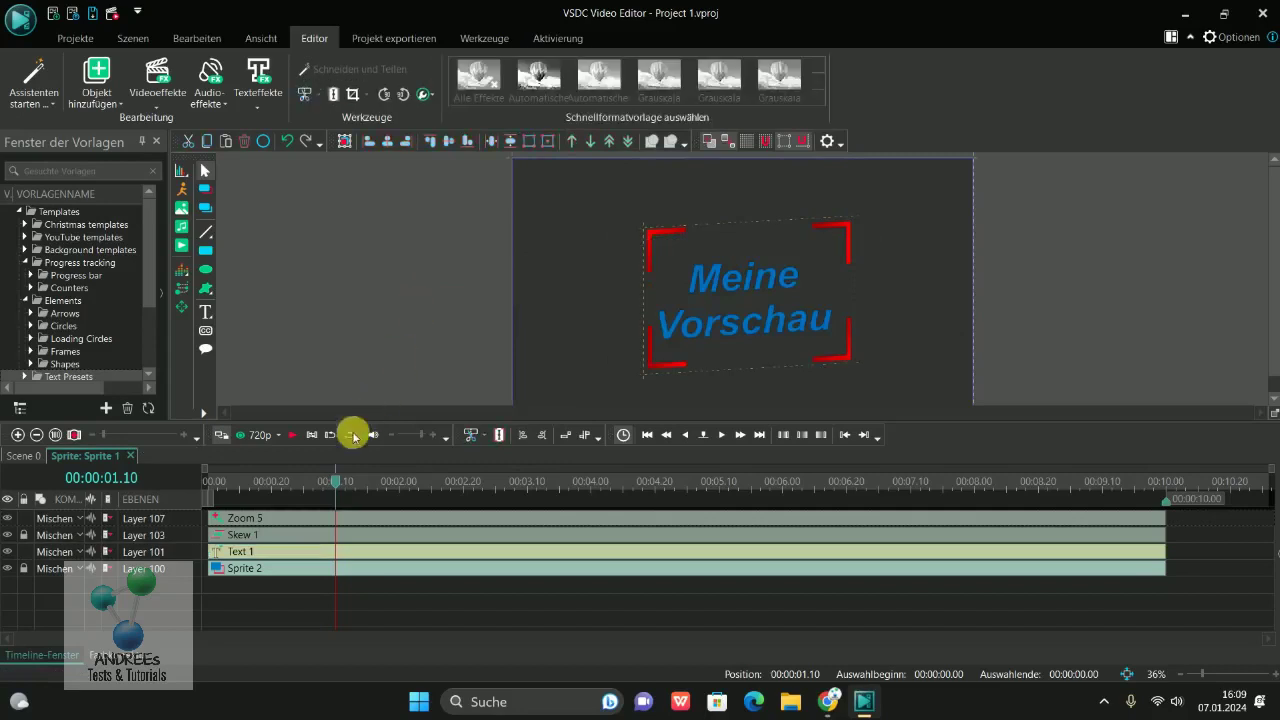
pyautogui.click(258, 435)
pyautogui.click(286, 552)
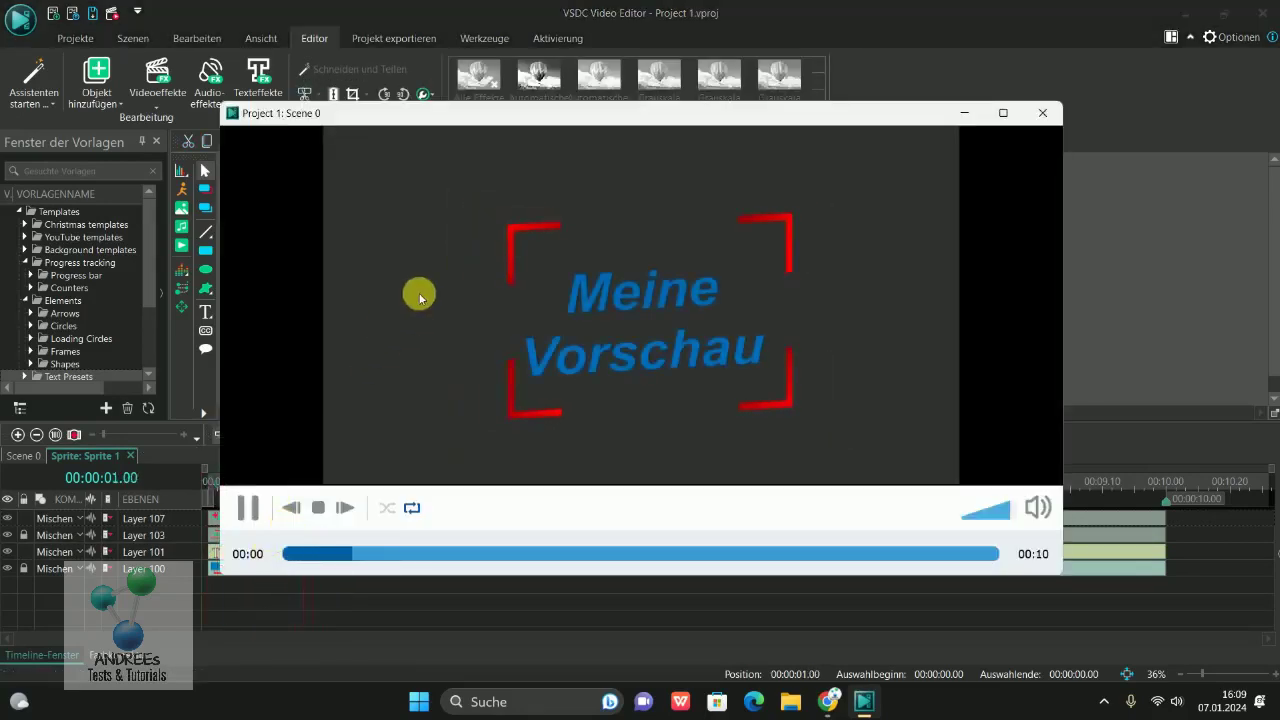
pyautogui.click(1042, 118)
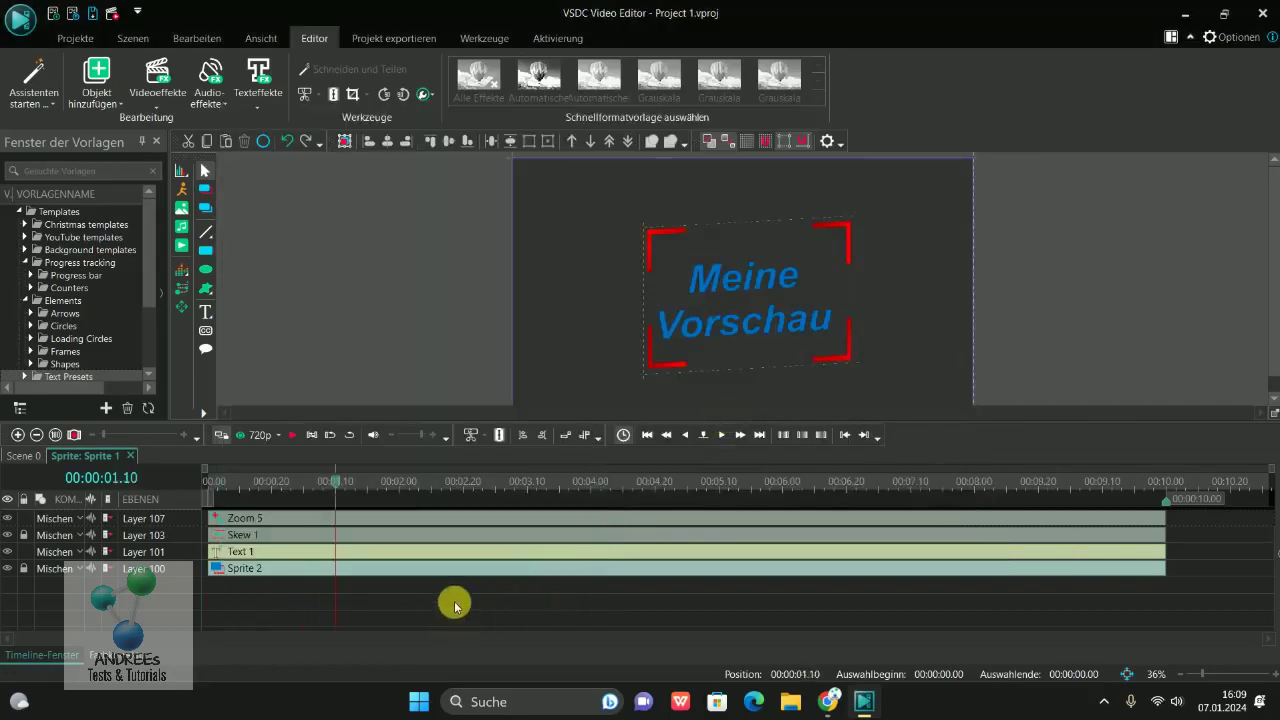
# Back on the main scene, delete the Sprite 1 'Meine Vorschau' clip.
pyautogui.click(133, 457)
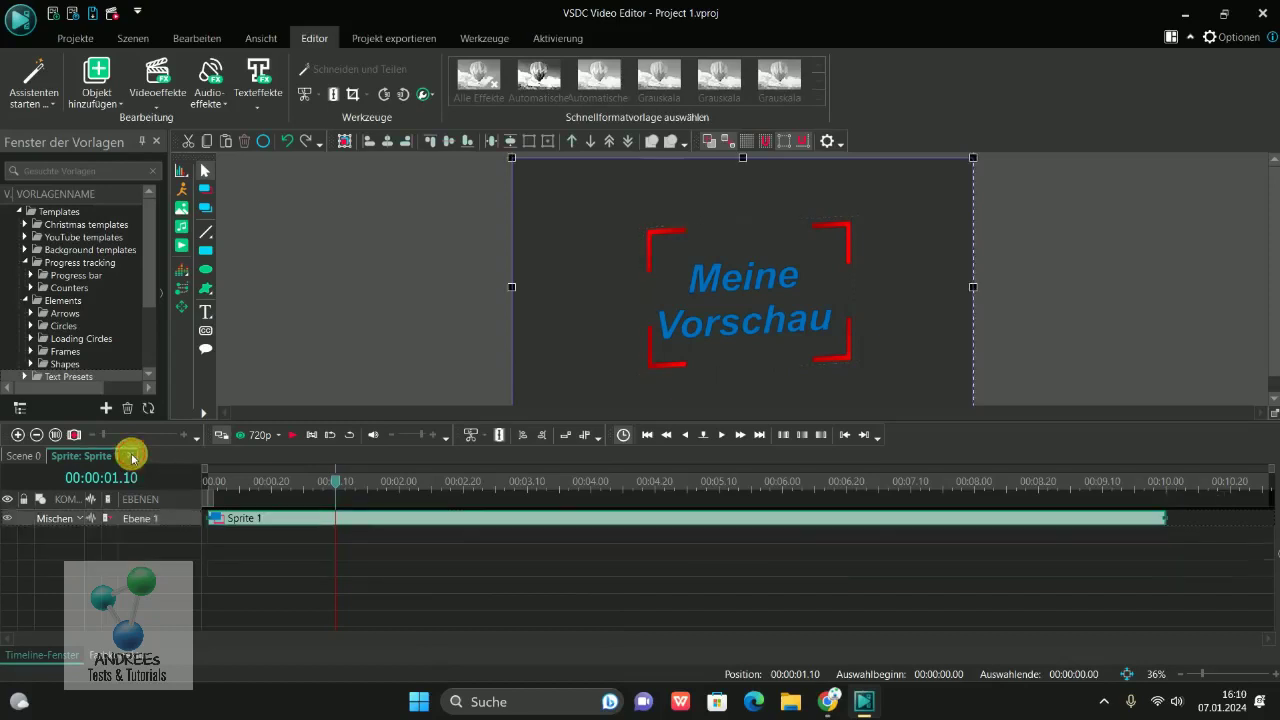
pyautogui.click(383, 520)
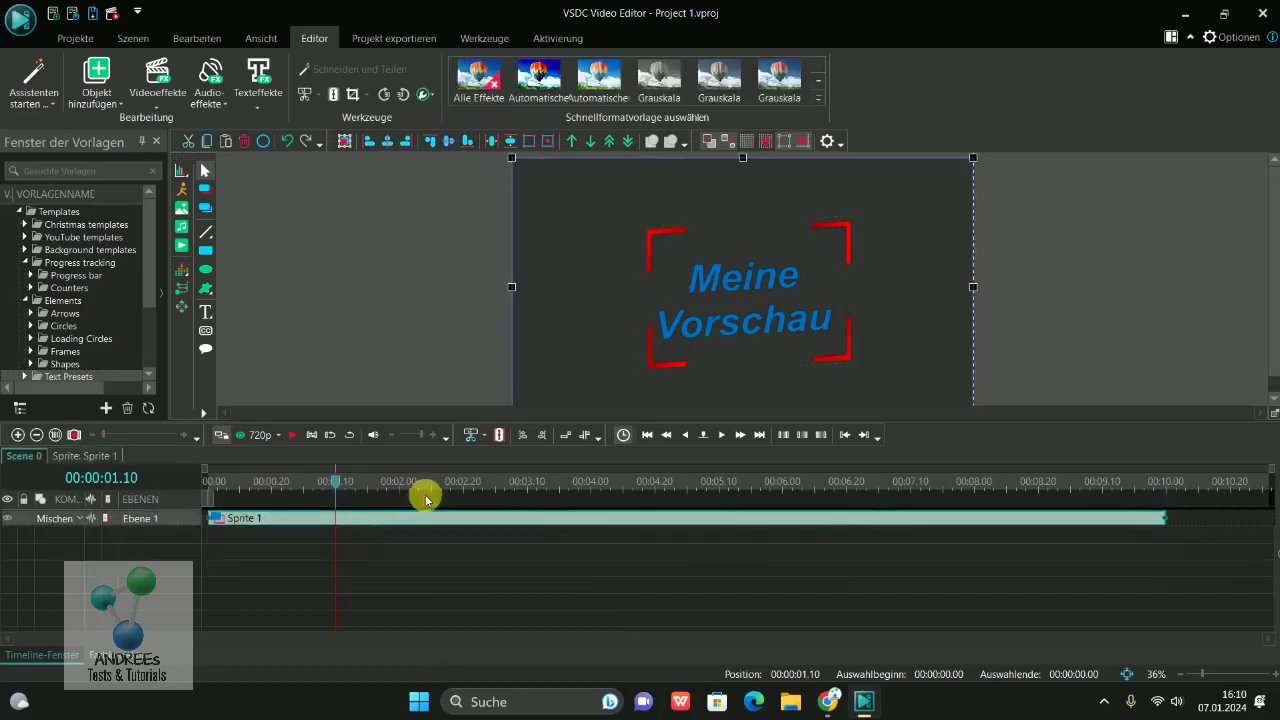
pyautogui.press('Delete')
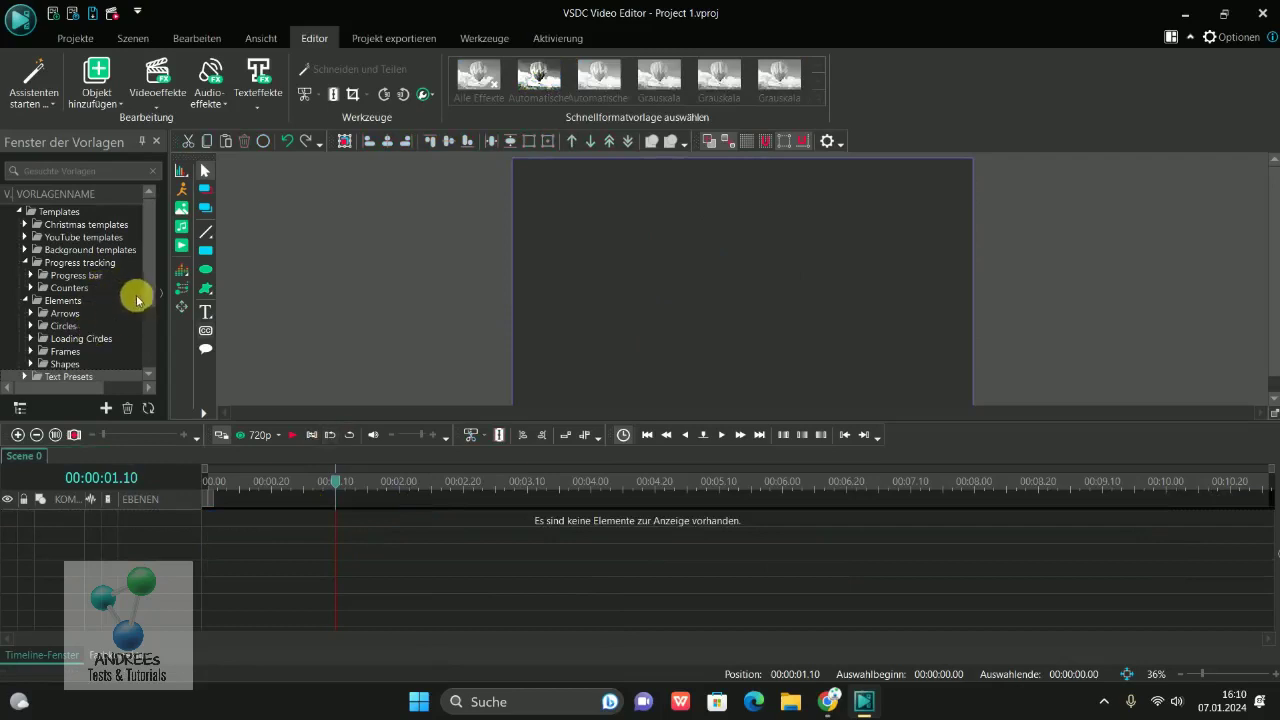
# Scroll the Templates window and choose the Shapes category.
pyautogui.scroll(-1, 155, 303)
pyautogui.scroll(-3, 155, 303)
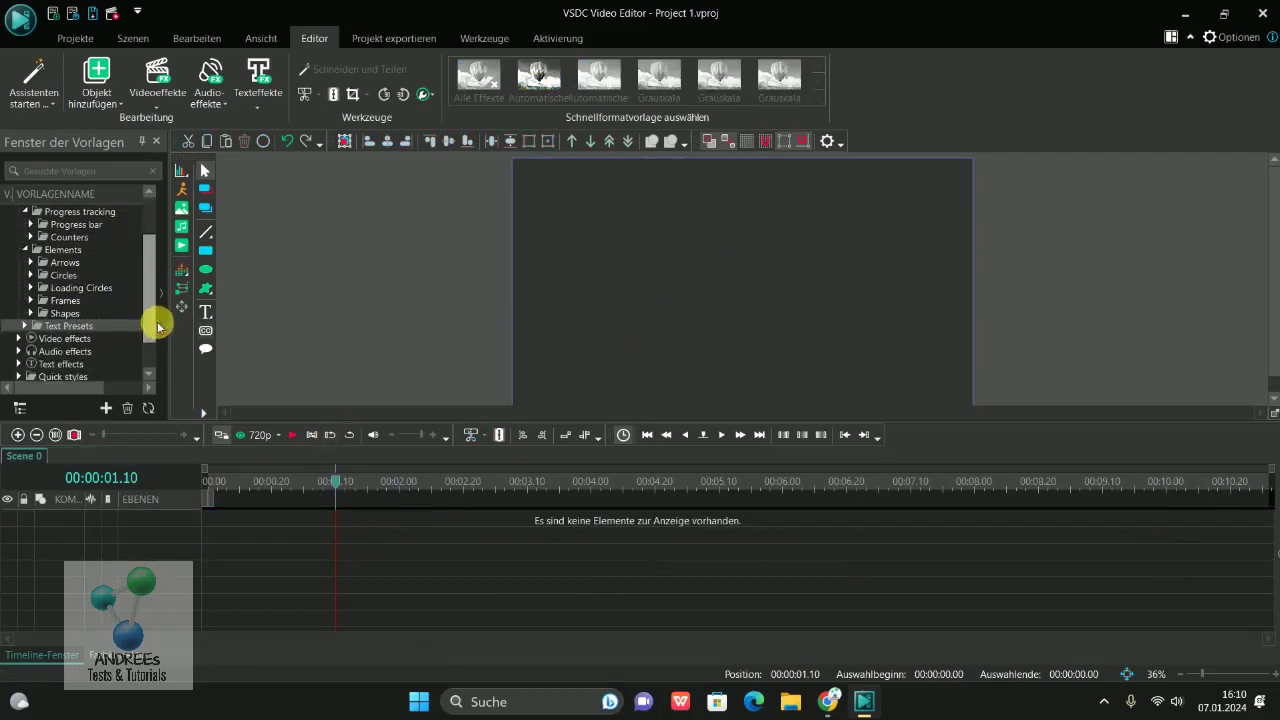
pyautogui.click(68, 315)
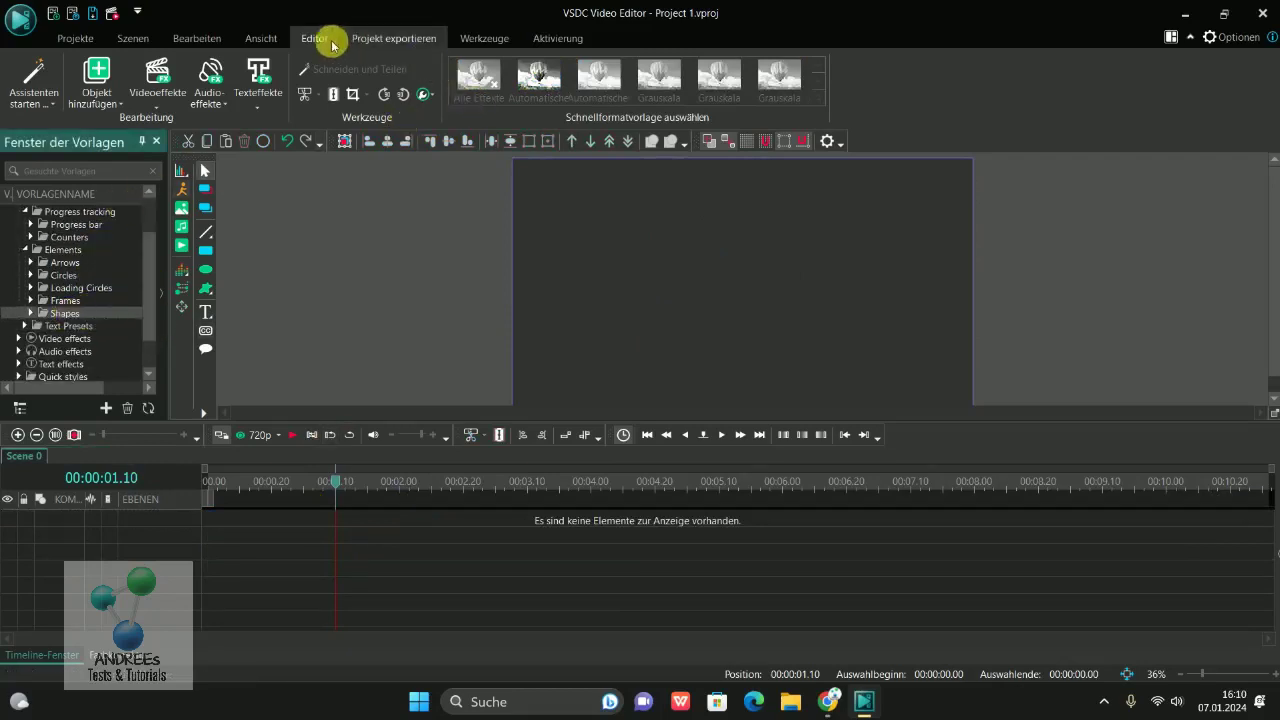
# Reopen Vorlagenvorschau from Ansicht, glance at Frames, and return to Shapes showing Five Stars.
pyautogui.click(261, 38)
pyautogui.click(673, 92)
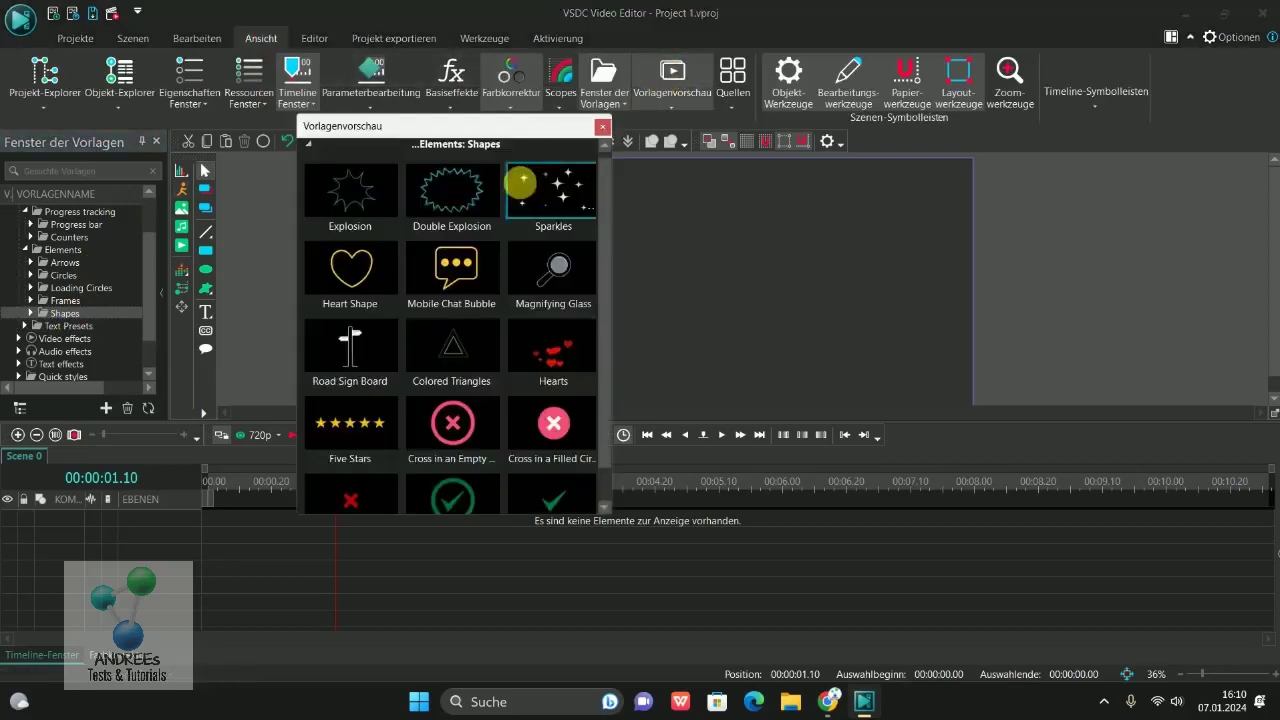
pyautogui.click(65, 300)
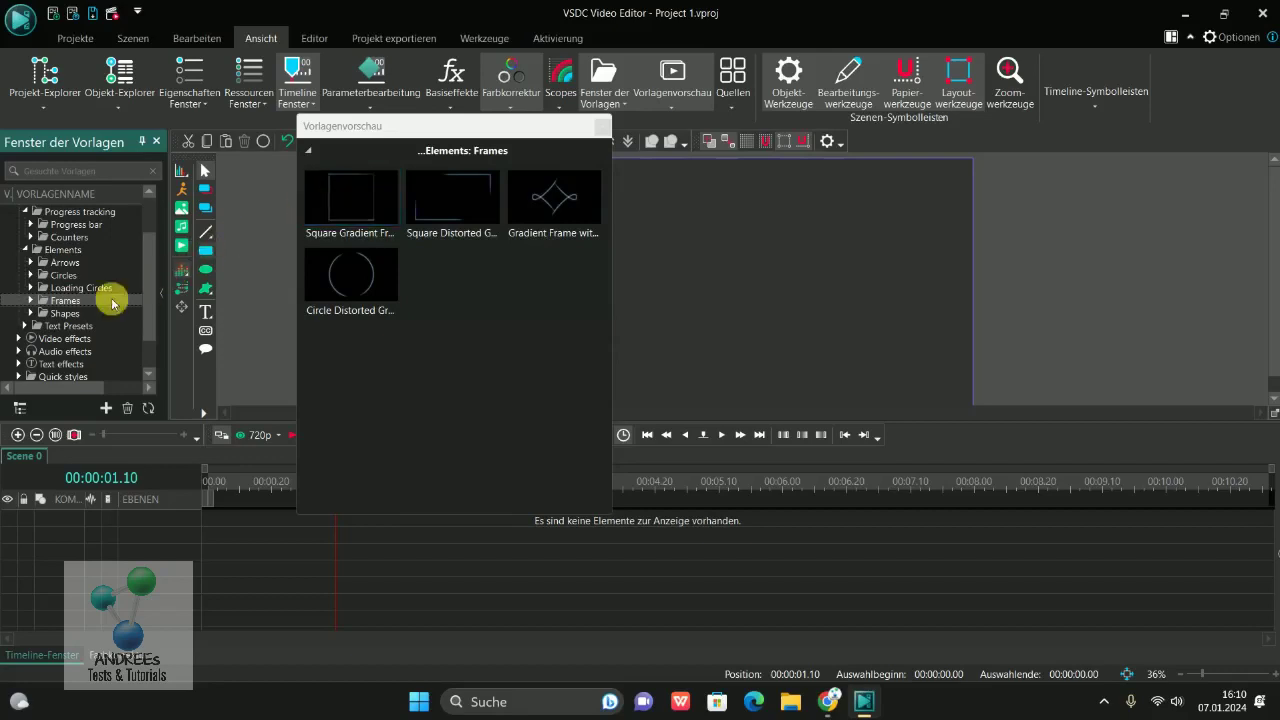
pyautogui.click(60, 315)
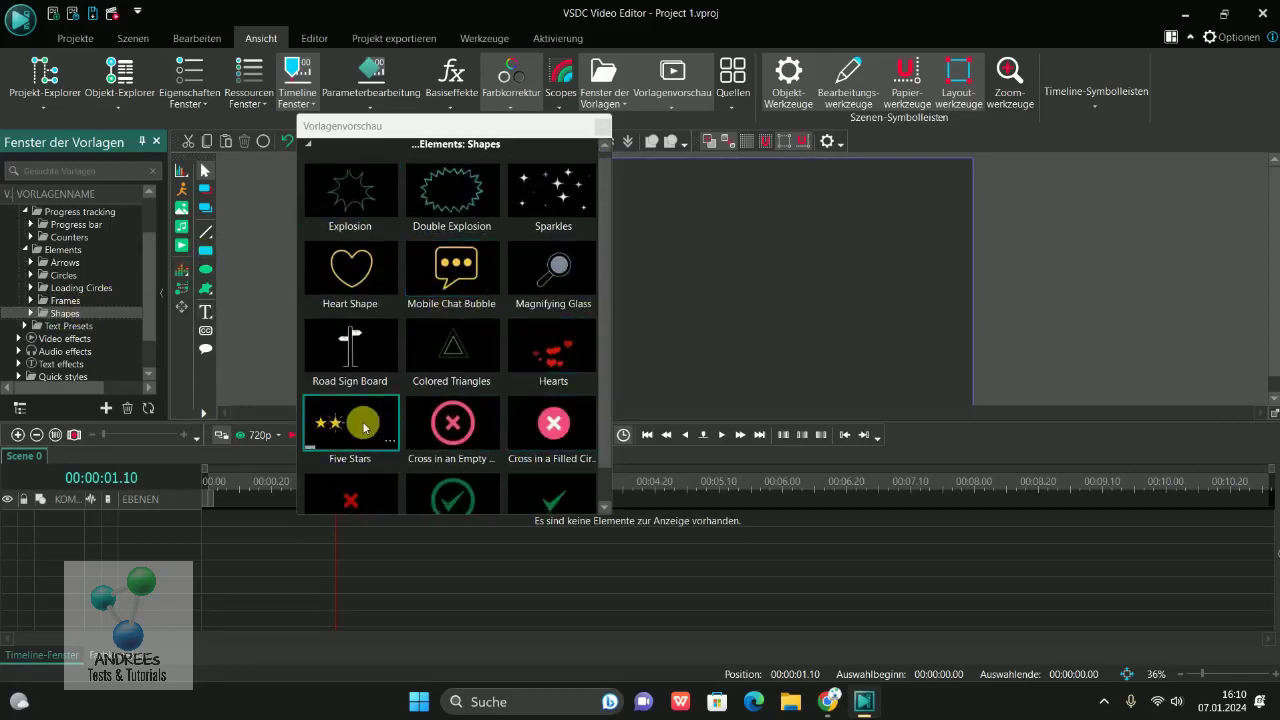
# Drag Five Stars onto the timeline, move the clip to the scene start, and preview its animation.
pyautogui.moveTo(364, 426); pyautogui.dragTo(342, 518)
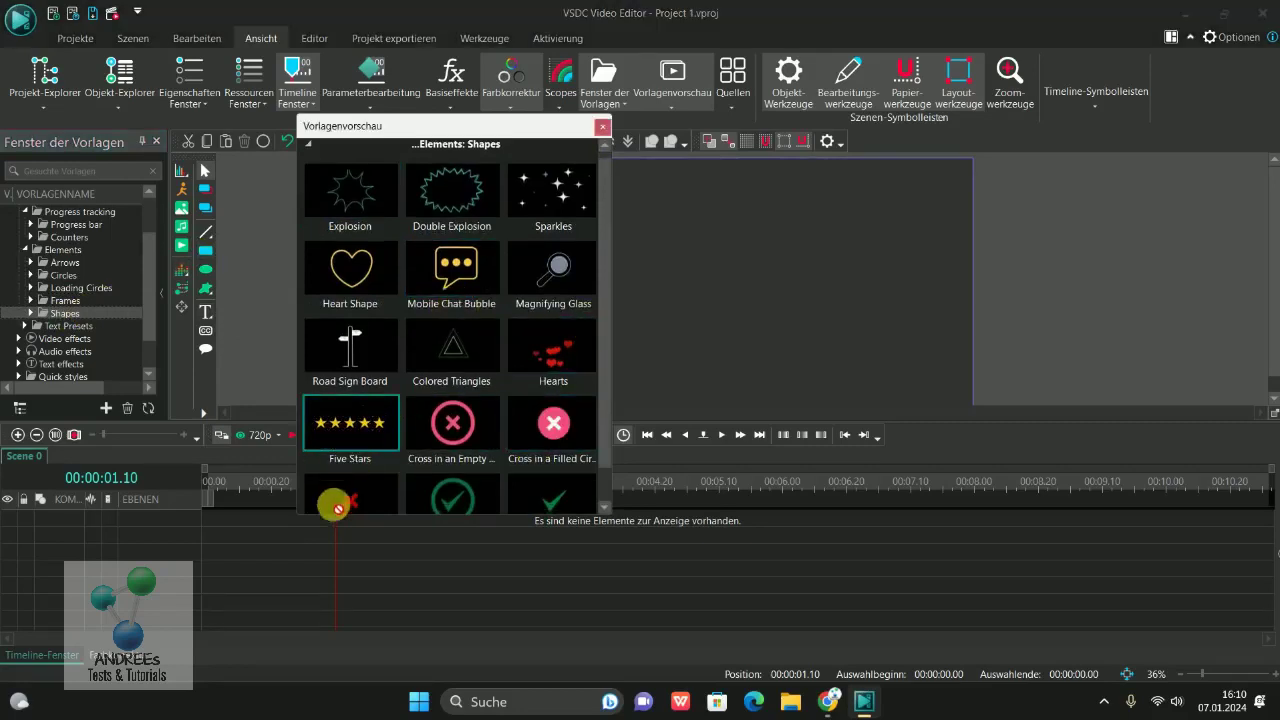
pyautogui.click(602, 127)
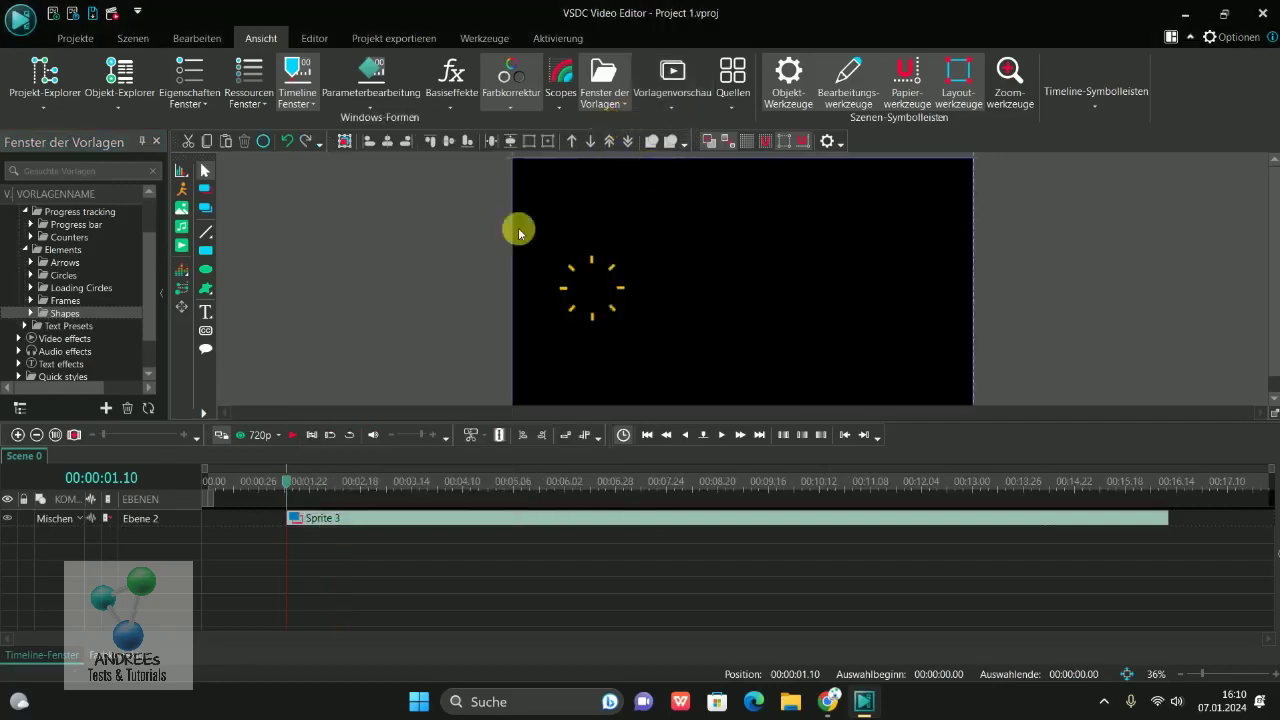
pyautogui.moveTo(371, 515); pyautogui.dragTo(290, 525)
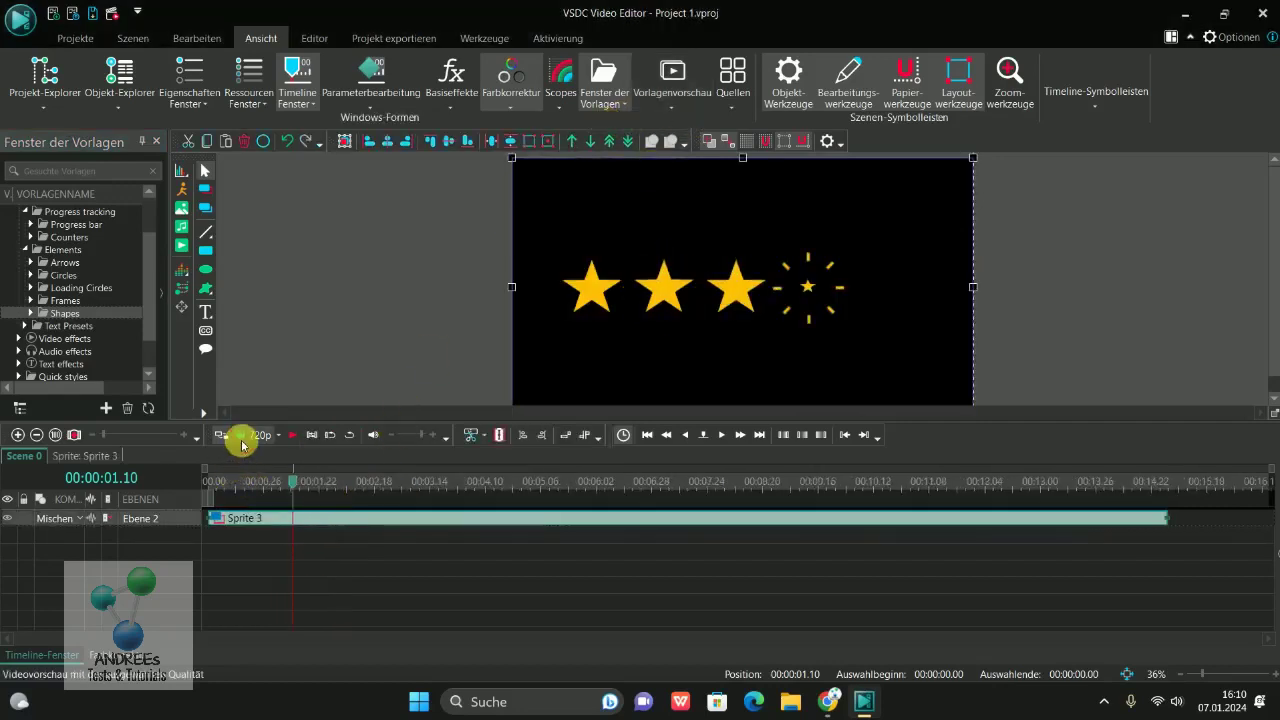
pyautogui.click(243, 435)
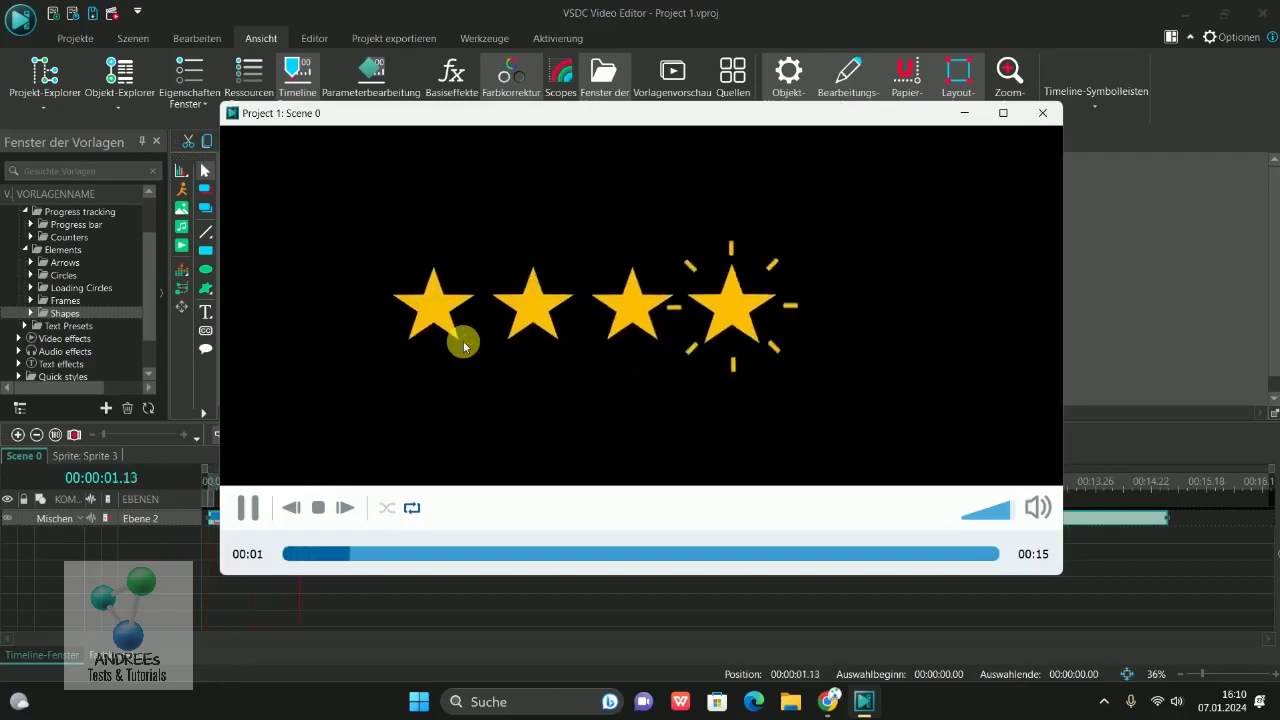
pyautogui.click(1051, 116)
# Open Sprite 3 and Sprite 4 in a taller timeline, then select FreeShape 9 and the Layer 277 sprite.
pyautogui.doubleClick(262, 517)
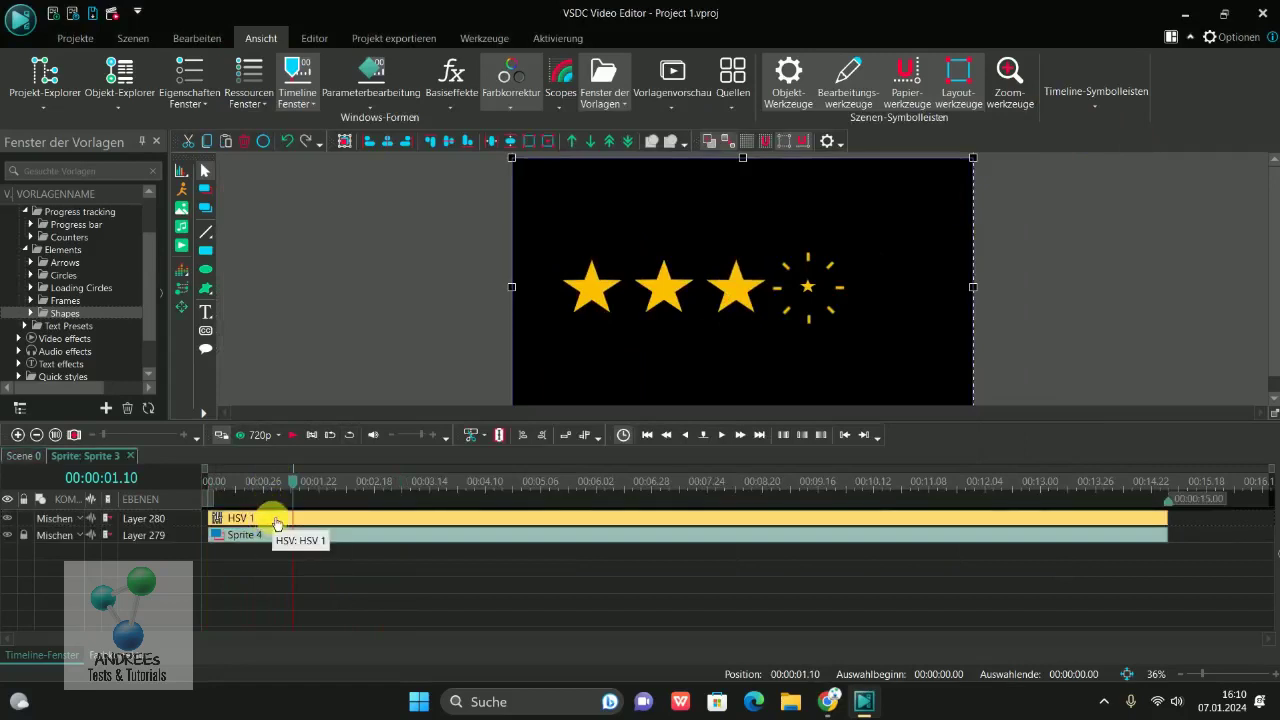
pyautogui.doubleClick(258, 534)
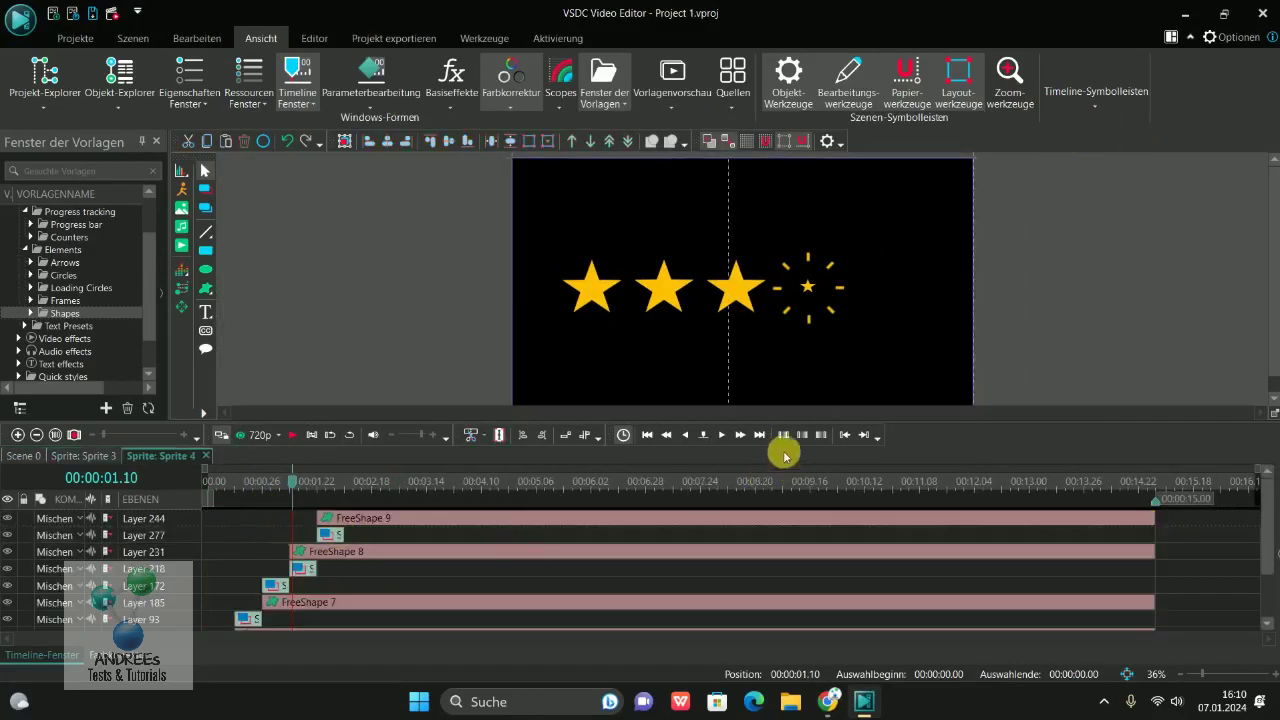
pyautogui.moveTo(785, 421); pyautogui.dragTo(790, 335)
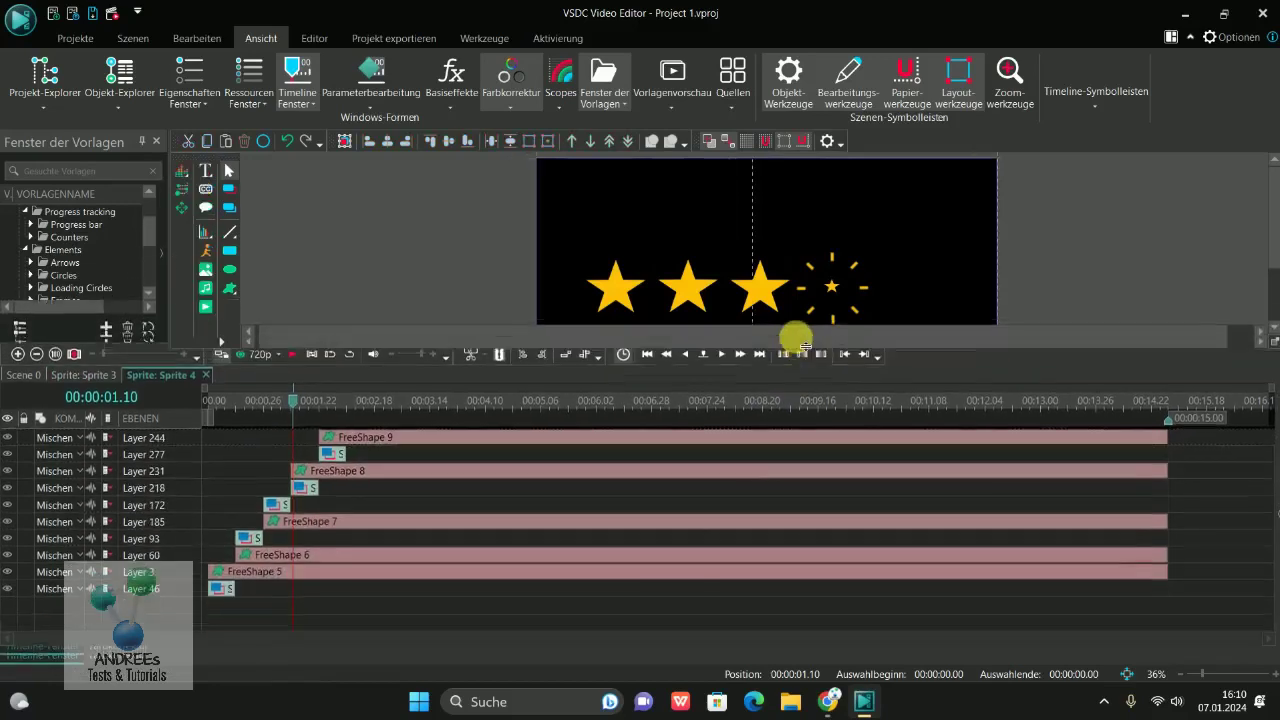
pyautogui.click(371, 435)
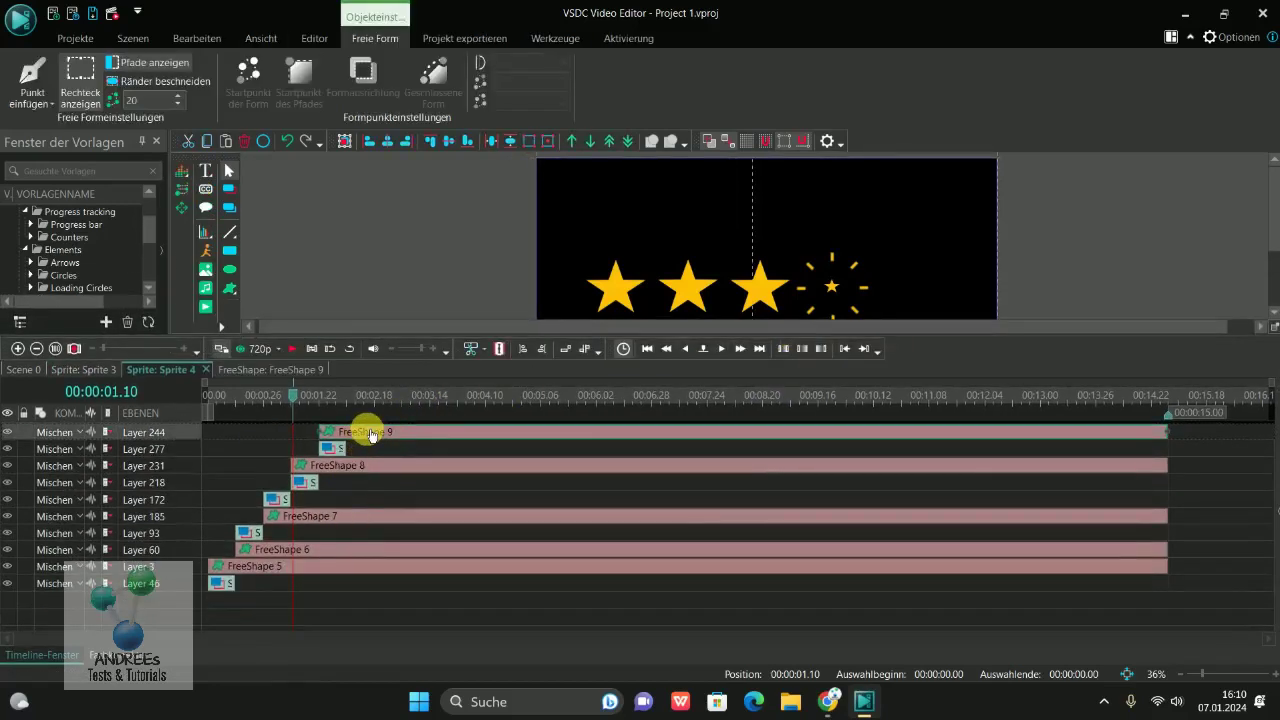
pyautogui.click(341, 450)
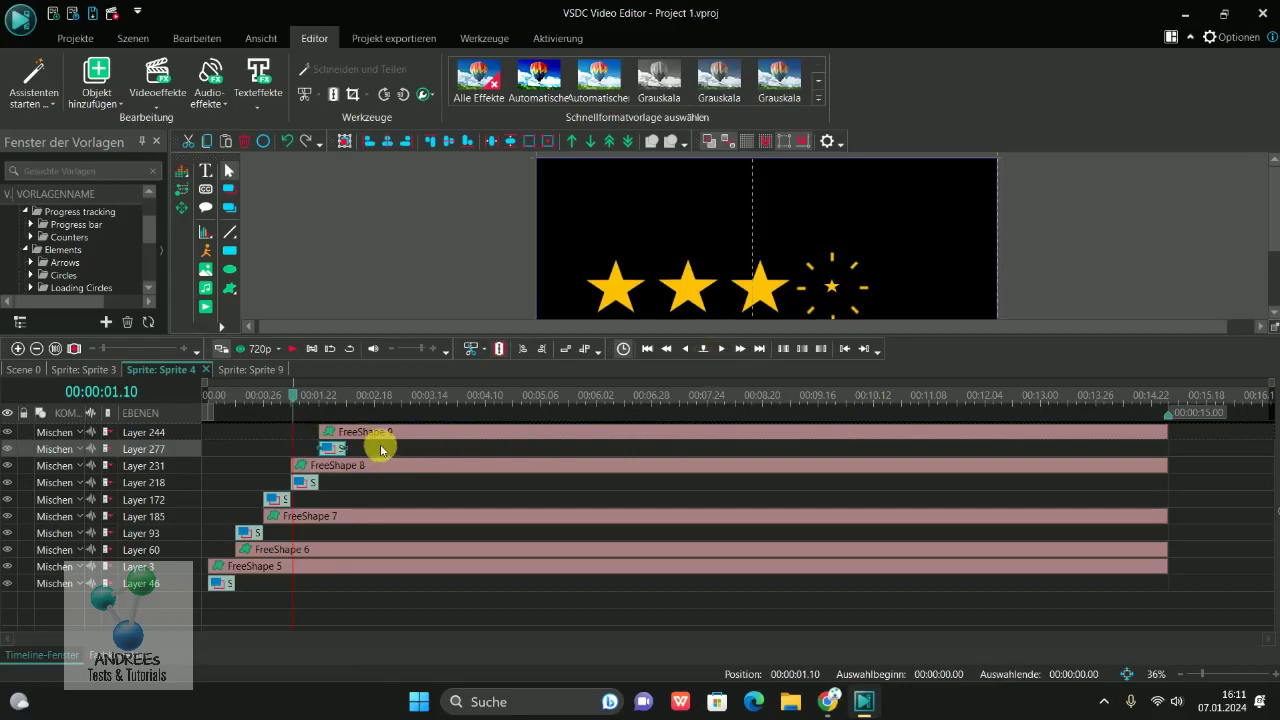
pyautogui.doubleClick(336, 455)
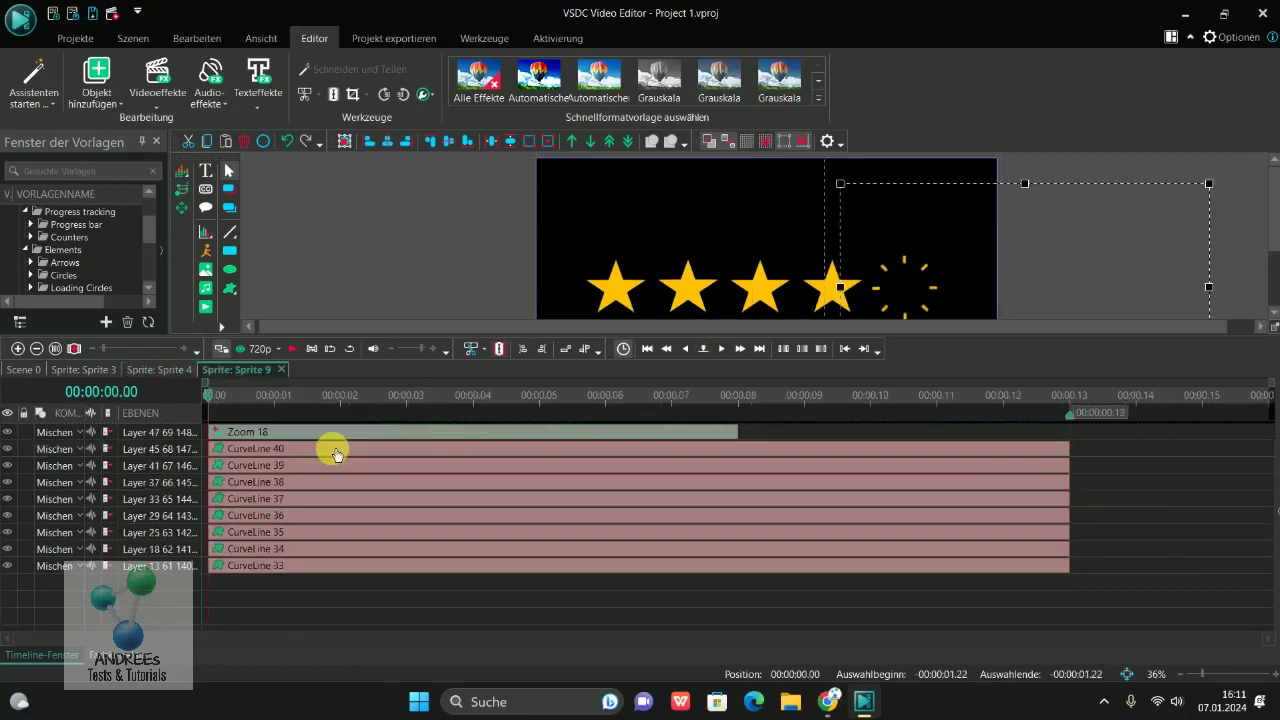
pyautogui.click(445, 467)
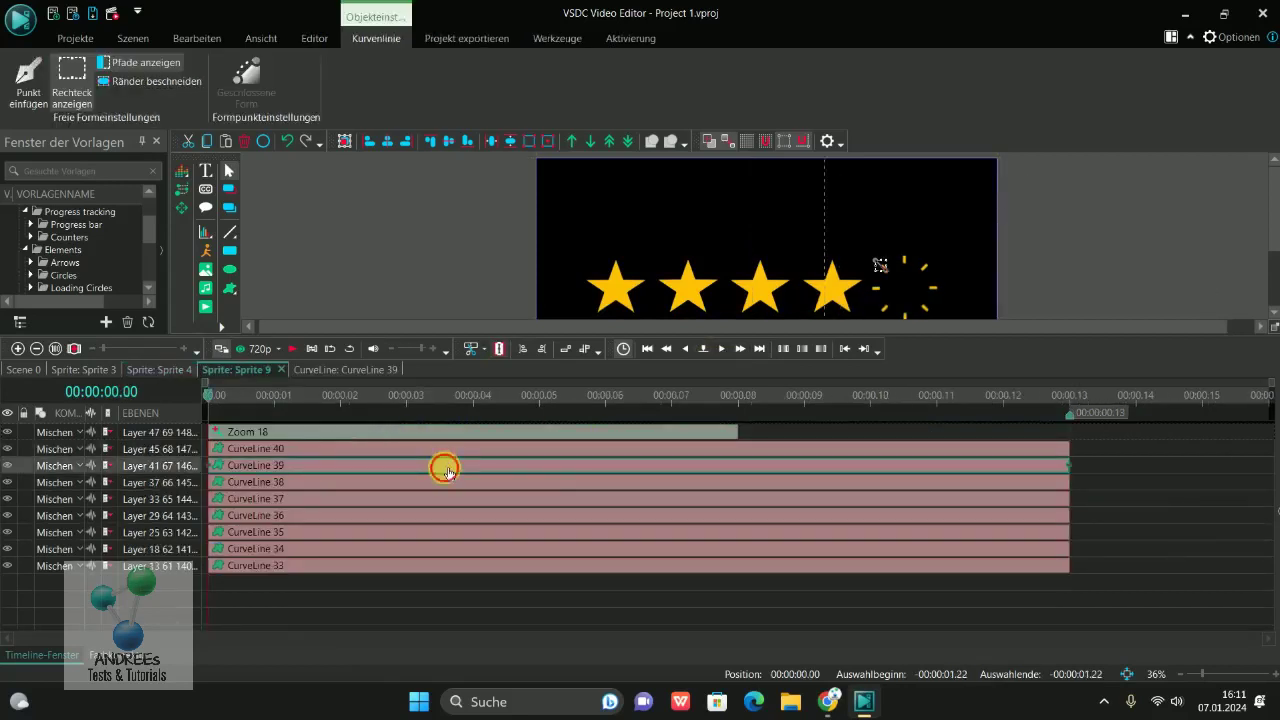
pyautogui.click(447, 481)
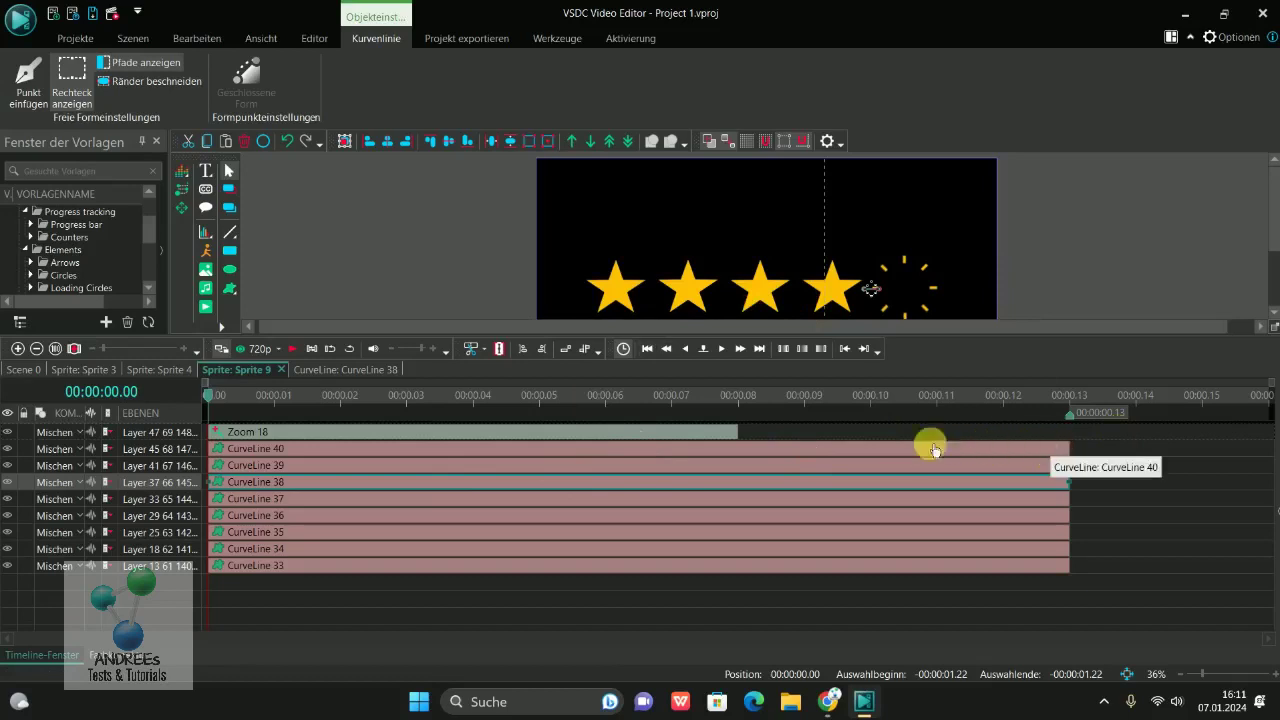
# Close the nested Sprite 9 and Sprite 4 tabs back to Sprite 3, and enlarge the preview again.
pyautogui.click(284, 371)
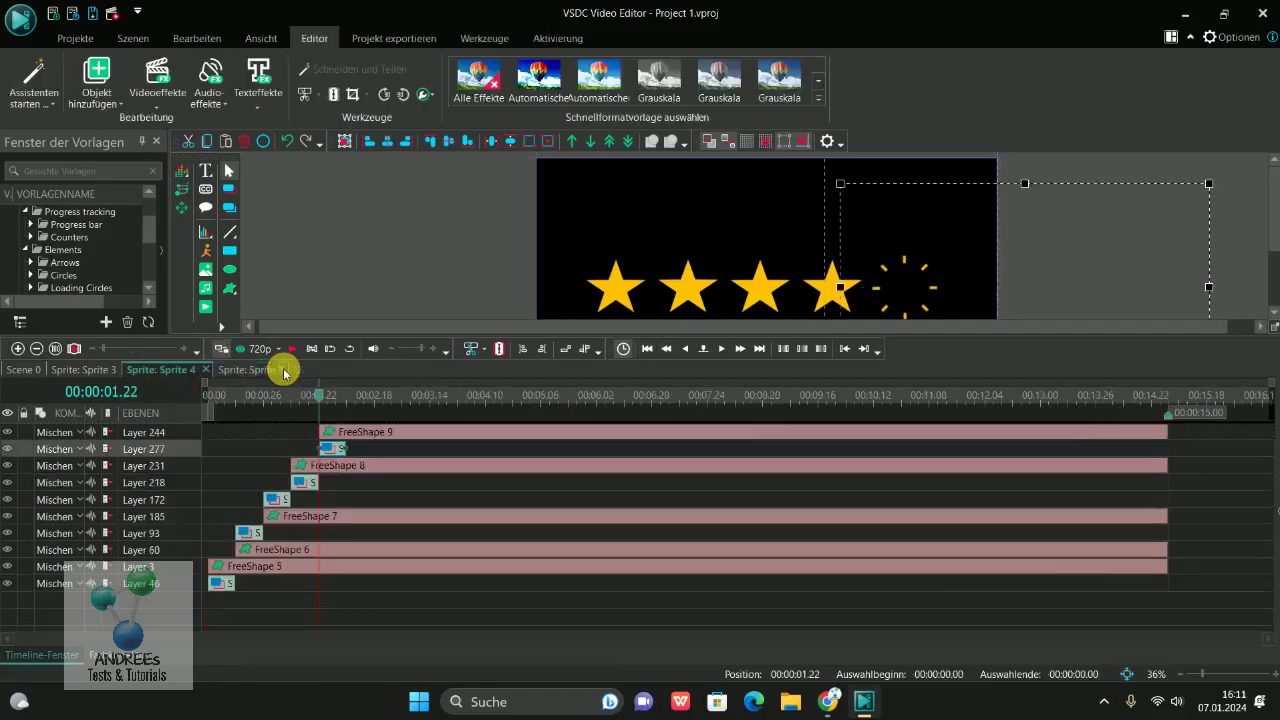
pyautogui.click(207, 369)
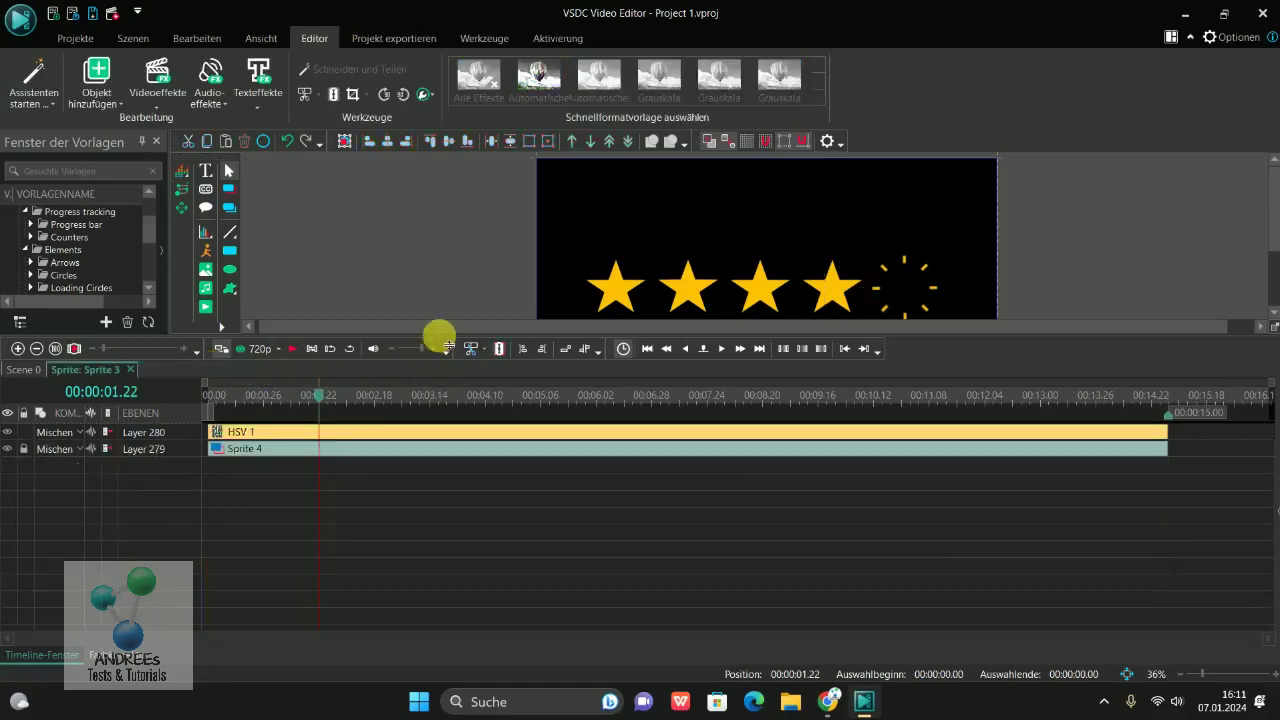
pyautogui.moveTo(437, 336); pyautogui.dragTo(457, 496)
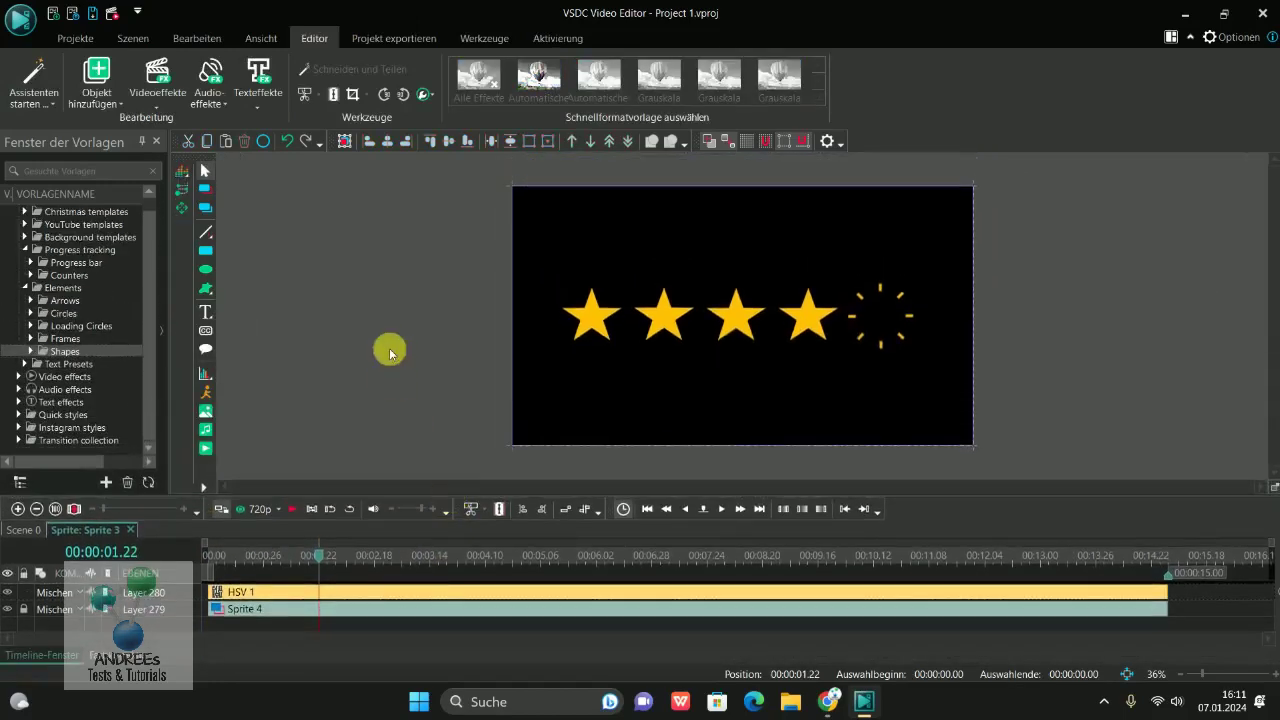